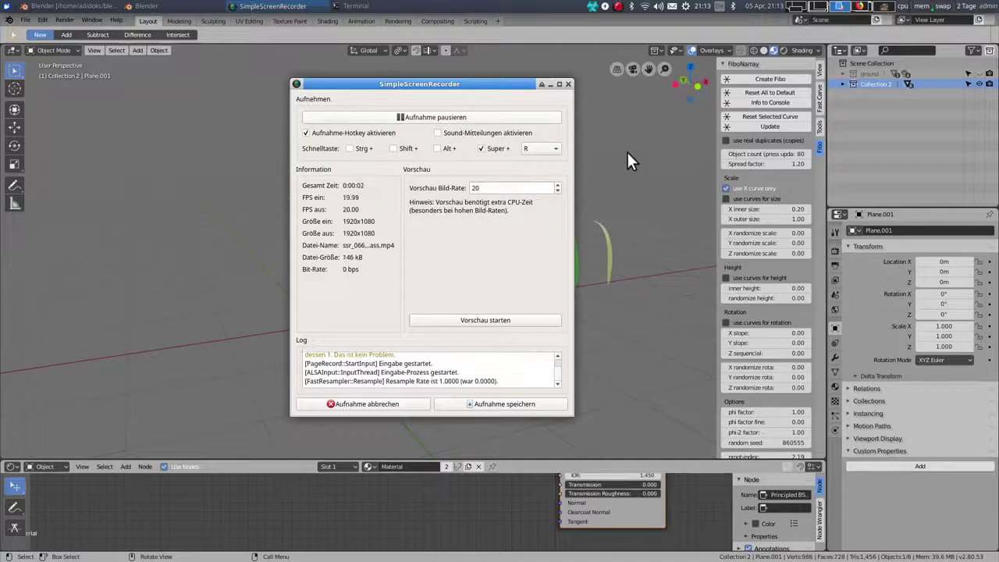
Examine the row of grass blades and the origins at their bases along the X axis.
click(589, 131)
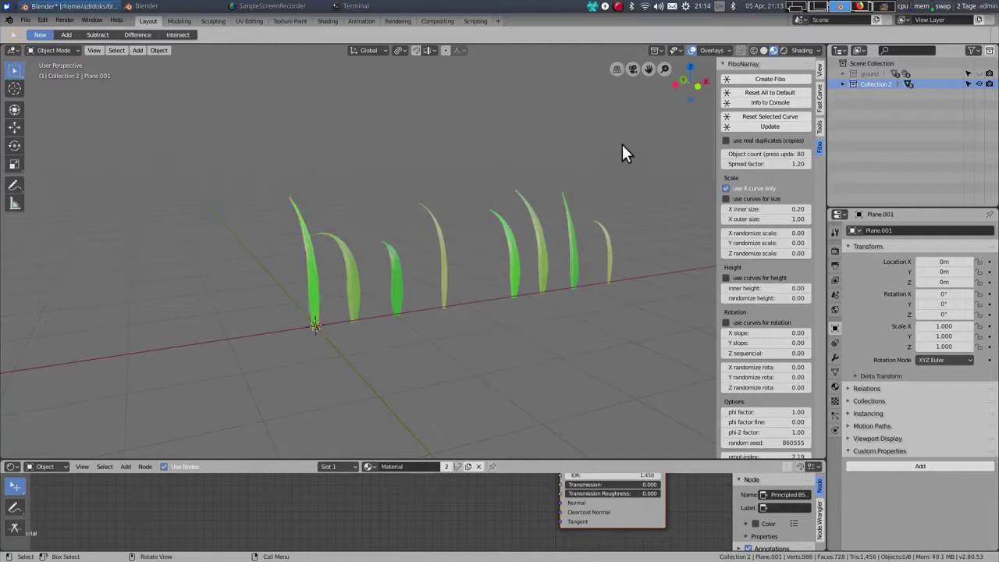
middle_drag(435, 274, 543, 262)
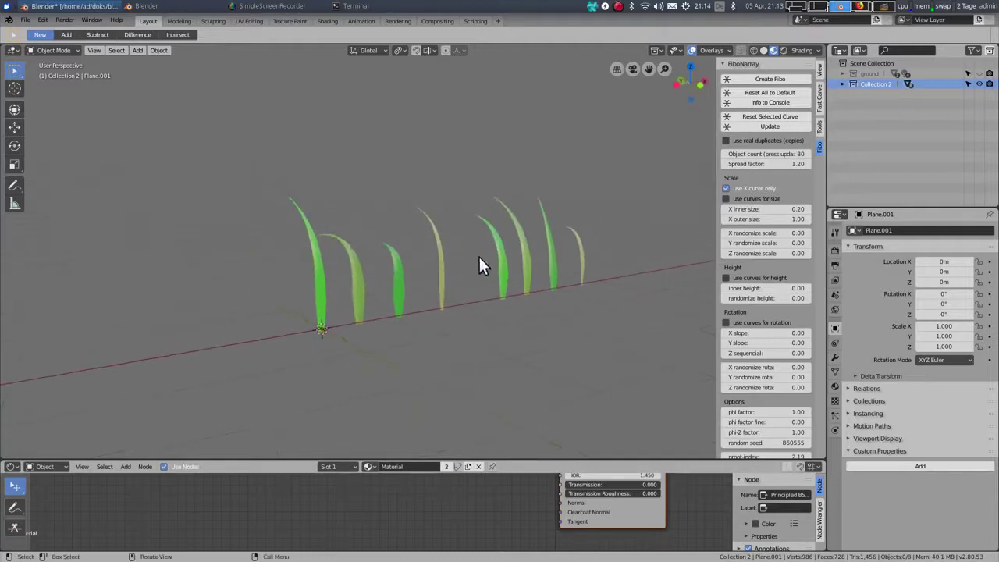
middle_drag(299, 392, 340, 340)
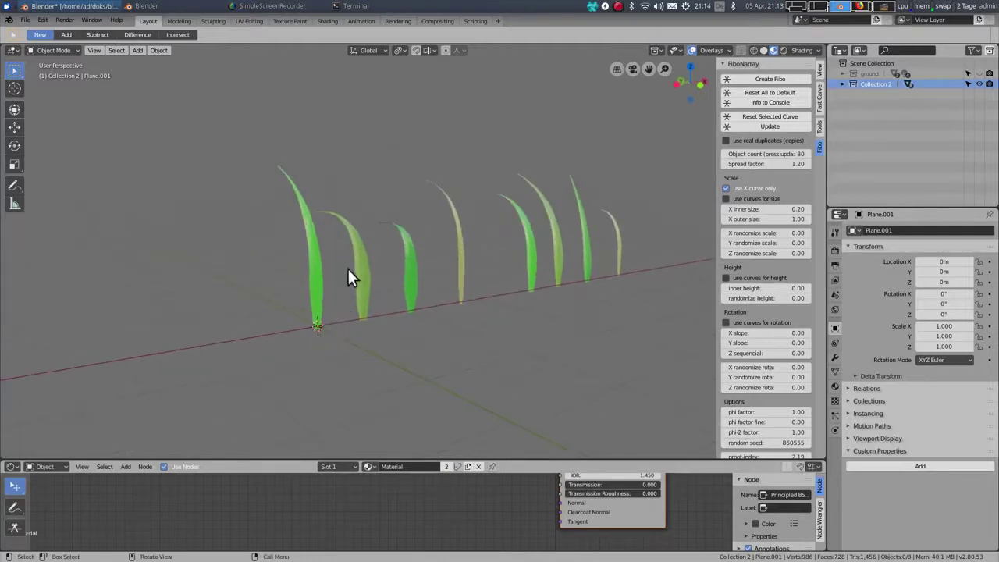
scroll(382, 277, up, 2)
click(341, 291)
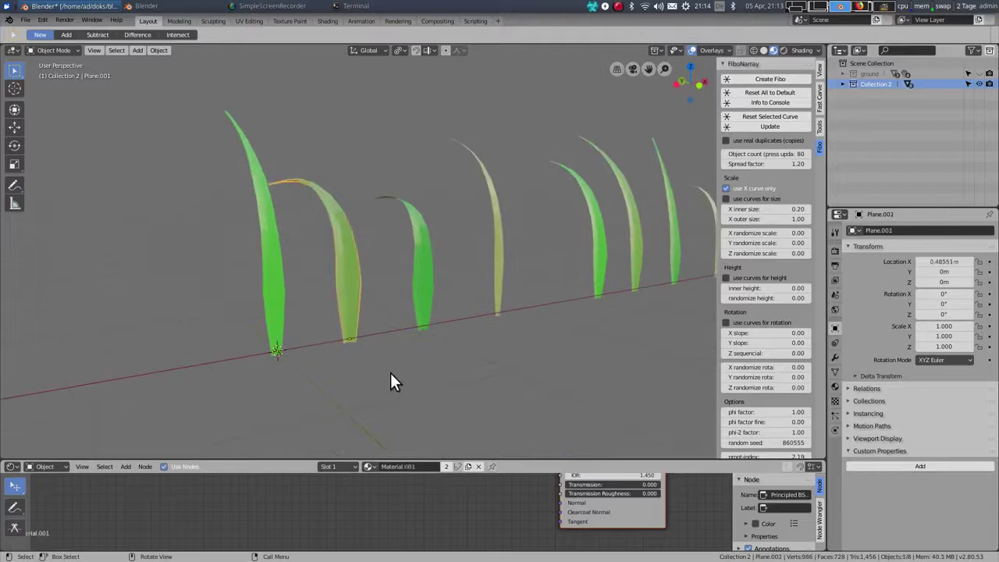
click(425, 323)
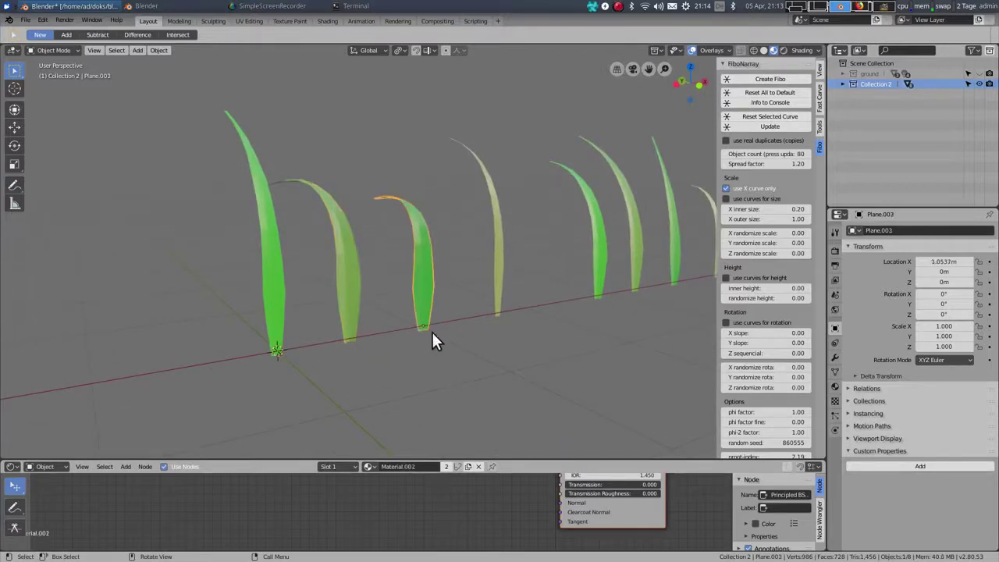
scroll(398, 328, down, 2)
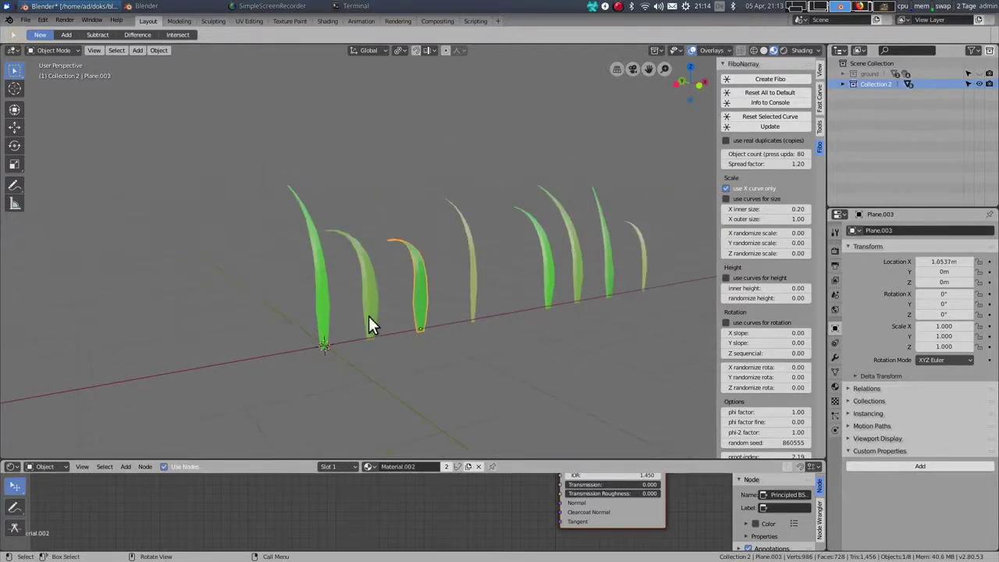
Apply rotation and scale to each of the first three grass blades, starting with the one at the world origin.
click(323, 292)
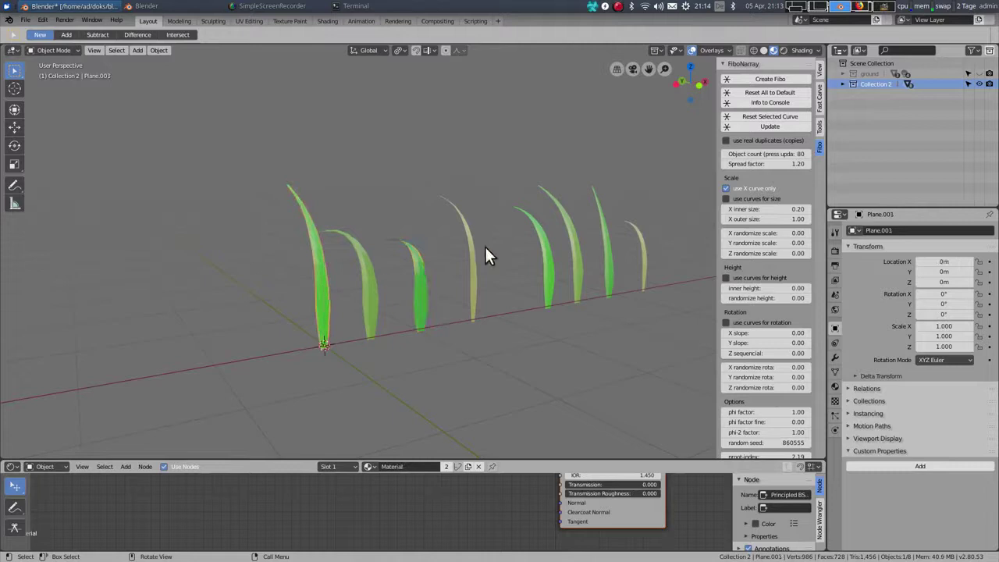
key(ctrl)
key(ctrl+a)
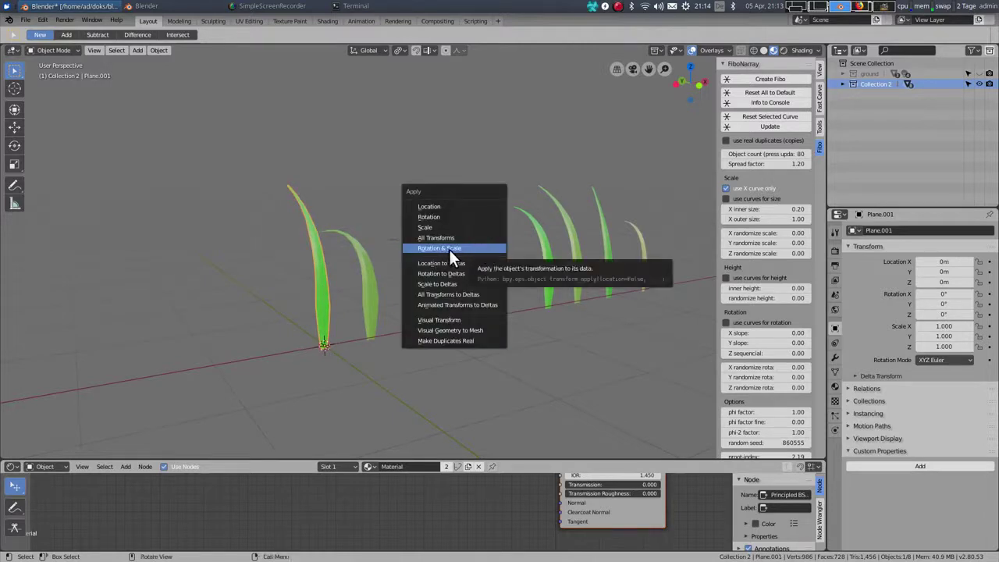
click(450, 249)
click(377, 294)
key(ctrl+a)
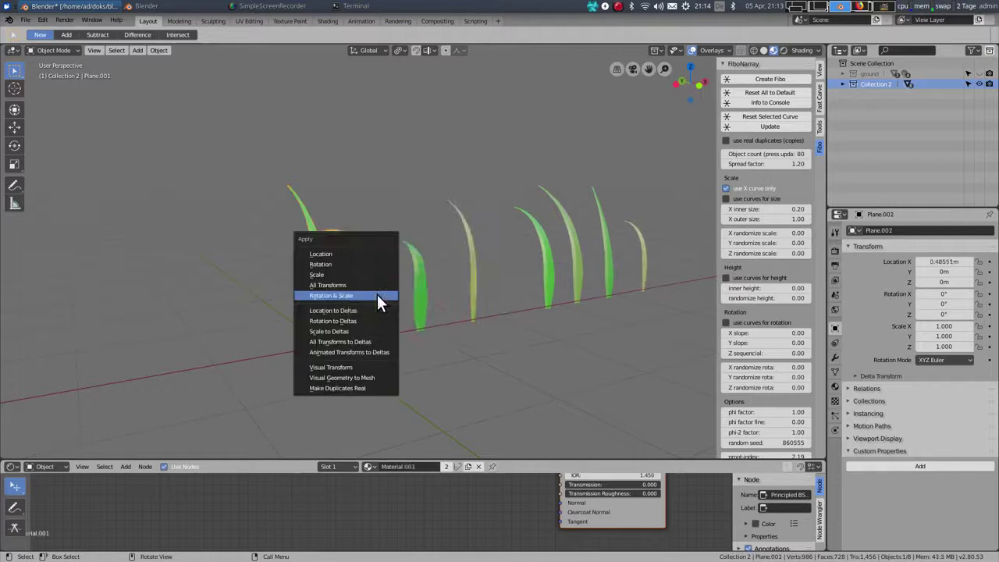
click(377, 295)
click(416, 281)
key(ctrl+a)
click(416, 282)
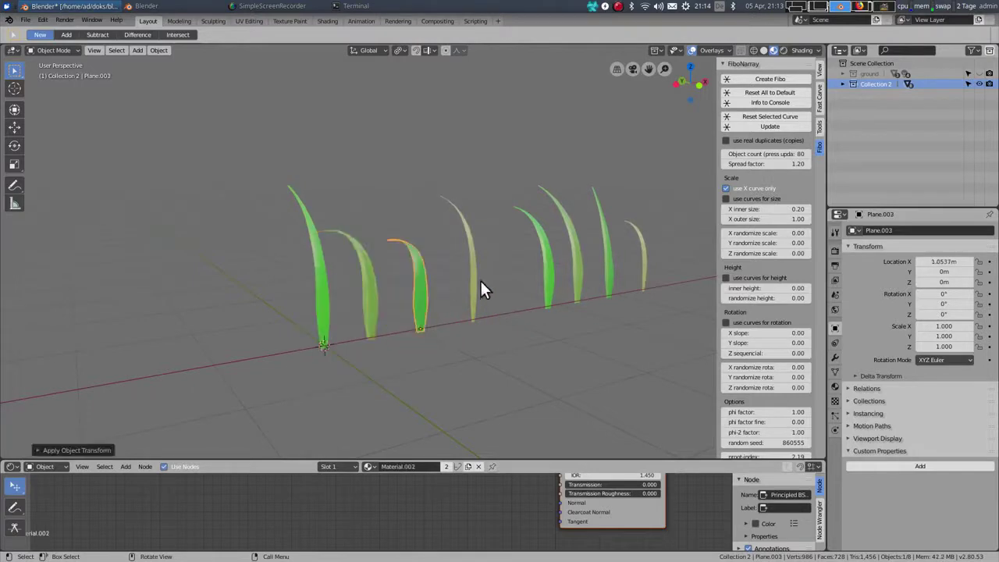
Move all the grass blades into a new collection named grass and hide that collection in the viewport.
scroll(466, 285, down, 5)
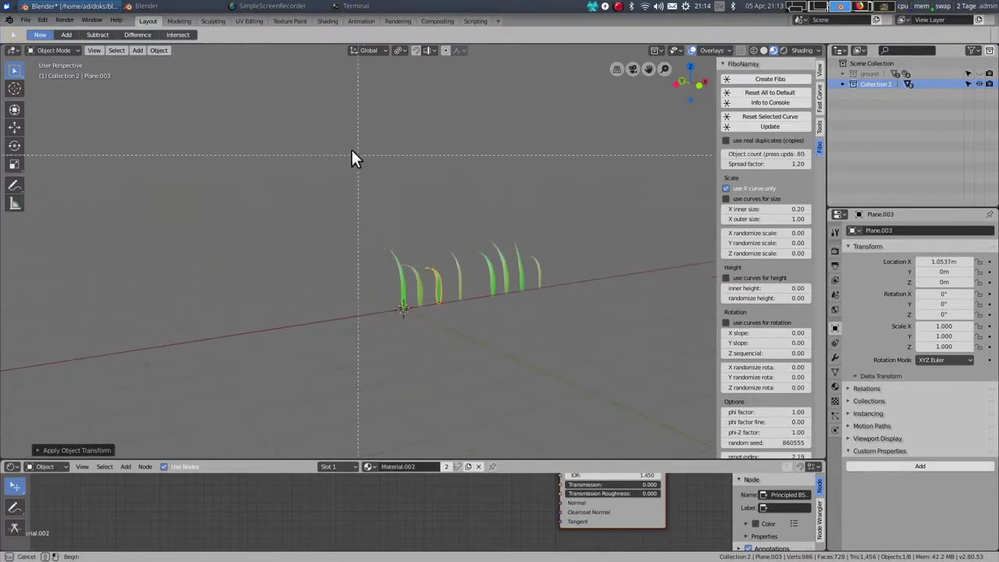
drag(351, 151, 564, 348)
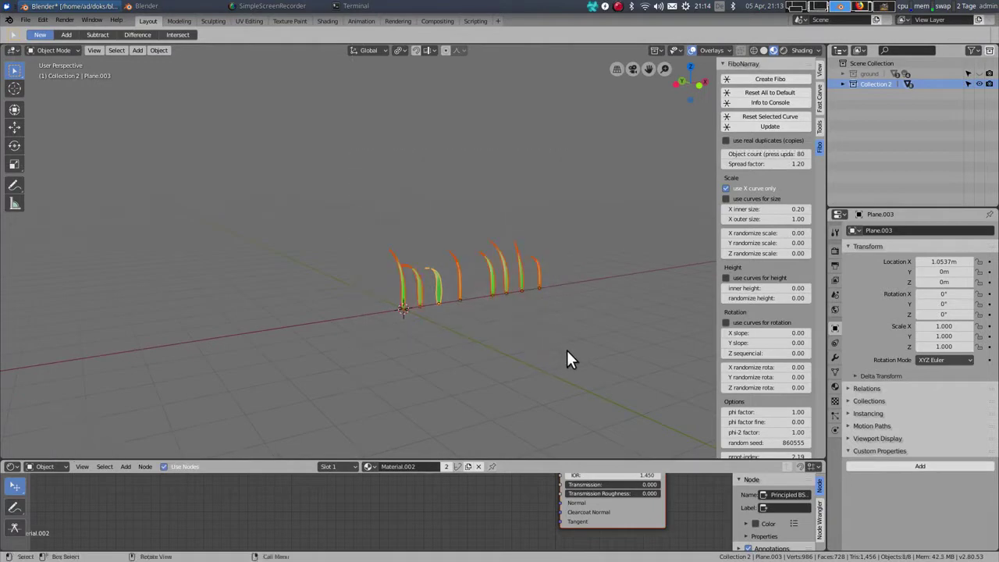
key(m)
click(566, 354)
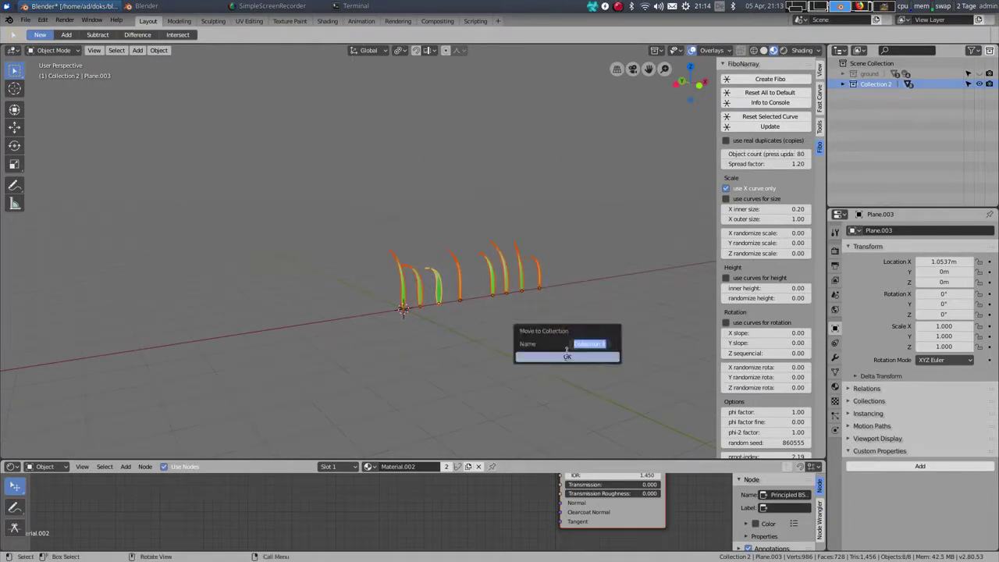
text(grass)
click(568, 356)
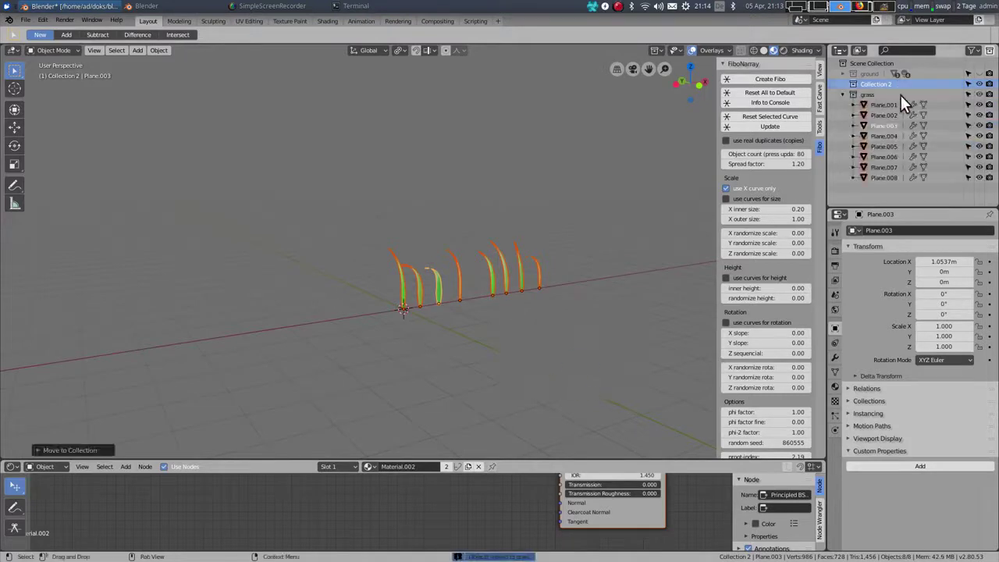
click(979, 94)
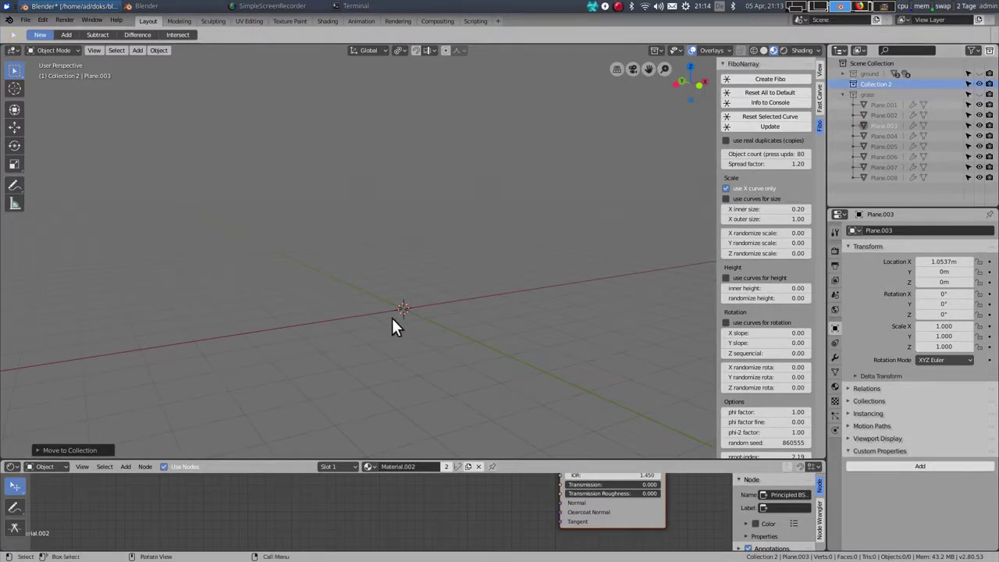
Add a single-arrow empty at the world origin and move it along X to about -6.53 m.
key(shift+a)
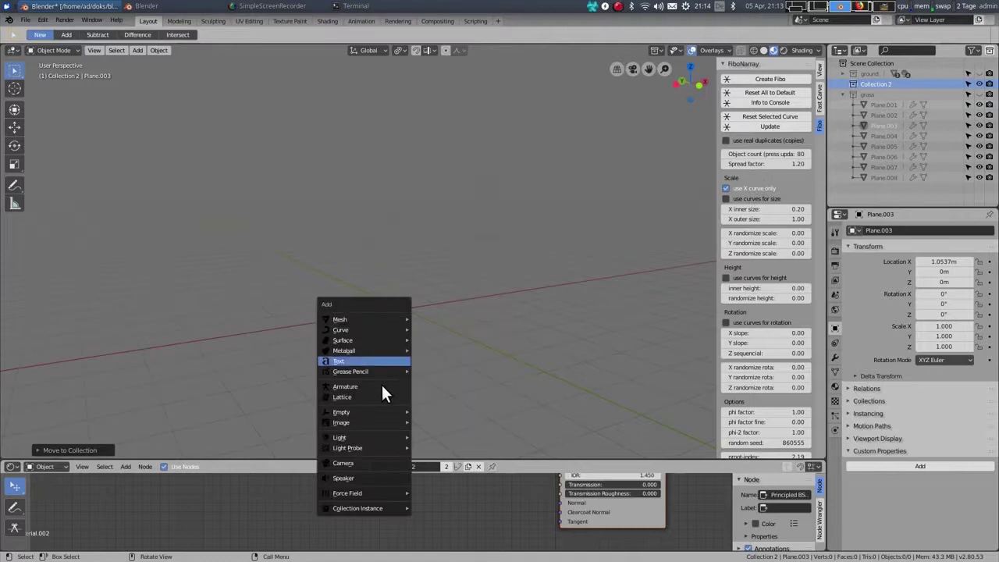
mouse_move(362, 411)
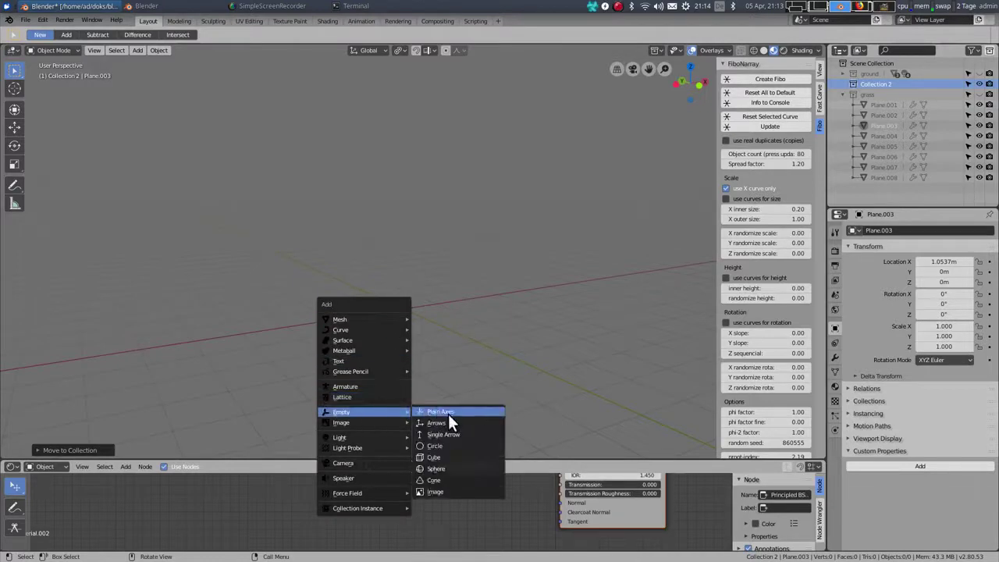
click(457, 432)
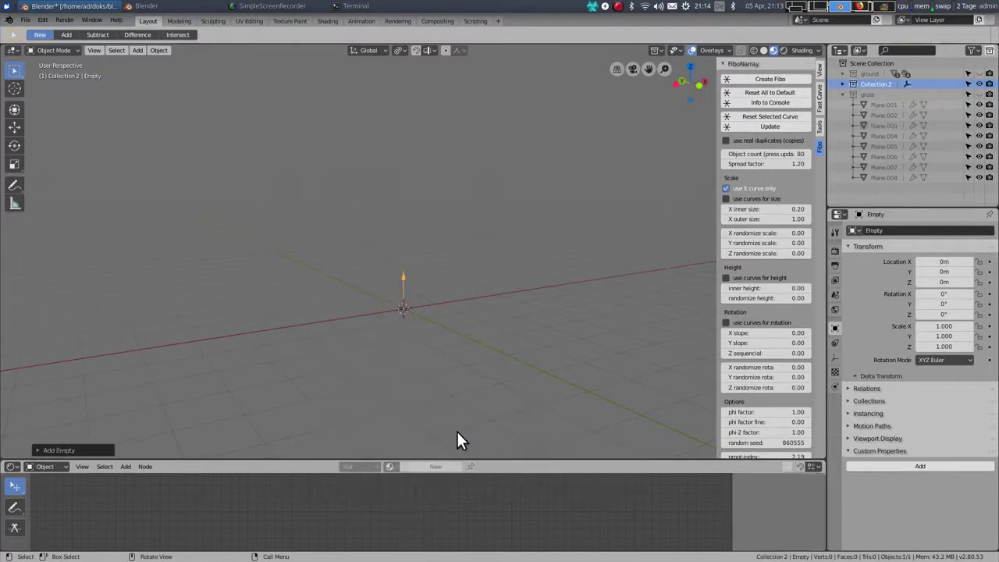
mouse_move(409, 290)
middle_down()
mouse_move(402, 300)
mouse_move(410, 290)
middle_up()
key(g)
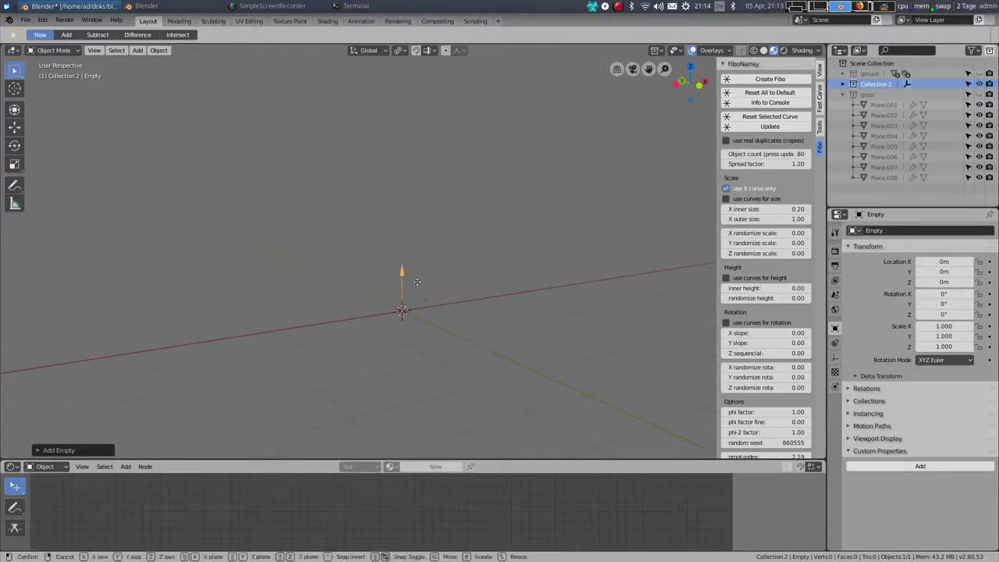
key(x)
click(35, 327)
scroll(36, 330, down, 2)
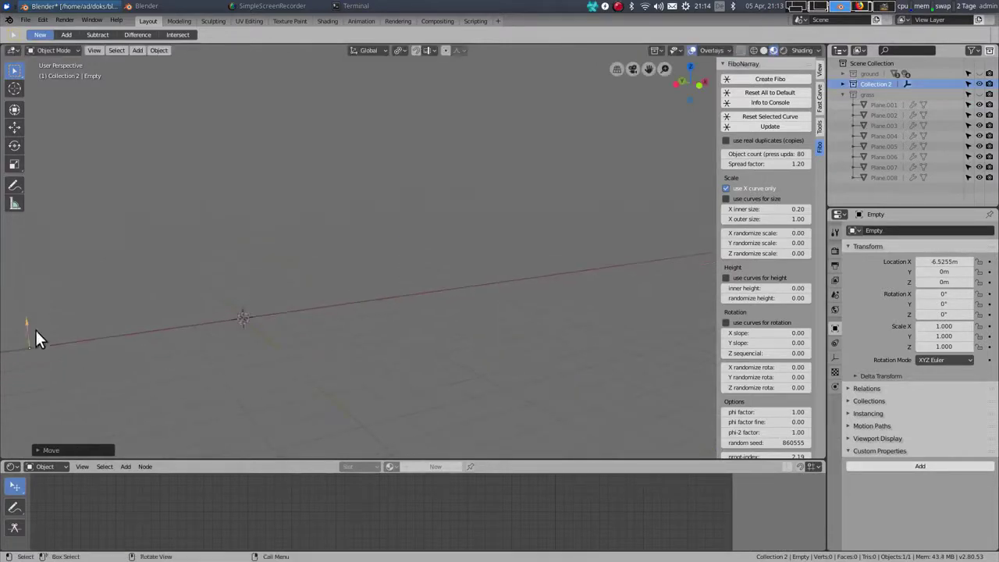
Create a Fibo array from the arrow empty and reset all of its settings to default.
click(758, 78)
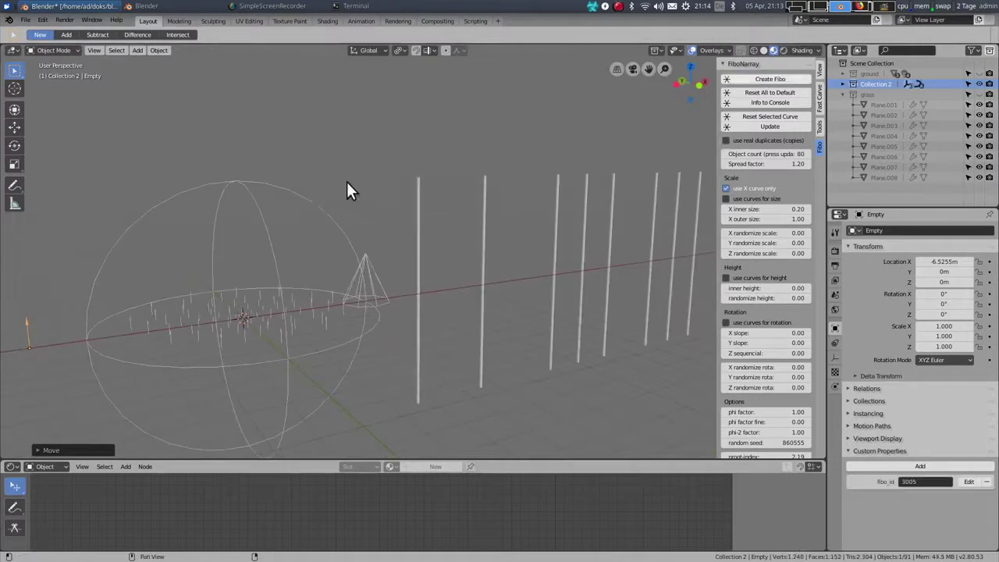
shift+middle_drag(373, 215, 410, 199)
scroll(369, 245, up, 2)
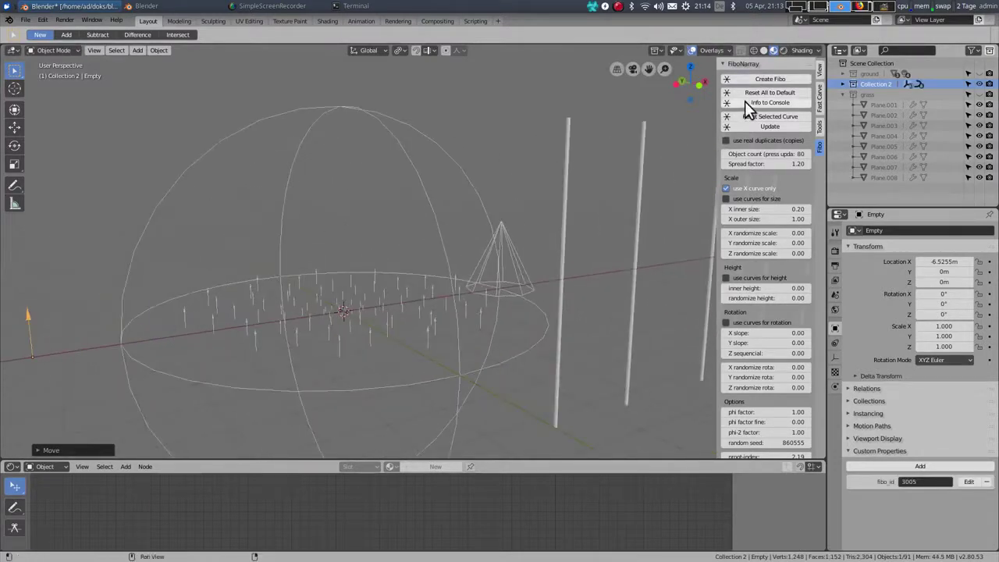
click(771, 92)
Examine how the arrow copies are arranged and scaled around the array's centre.
middle_drag(545, 149, 385, 222)
scroll(386, 231, up, 4)
middle_drag(388, 259, 396, 281)
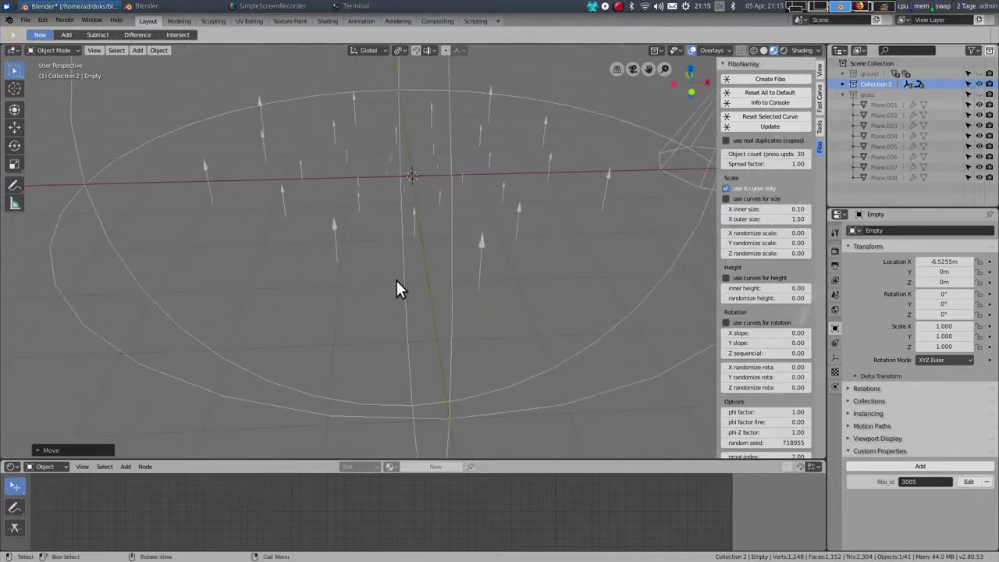
scroll(439, 272, down, 4)
middle_drag(439, 249, 443, 253)
scroll(432, 206, up, 3)
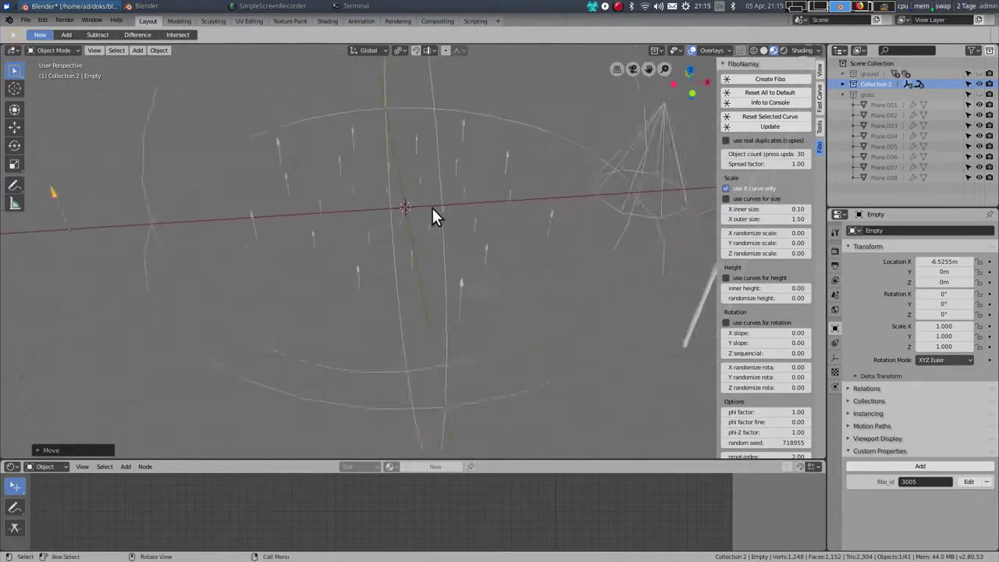
scroll(397, 218, up, 1)
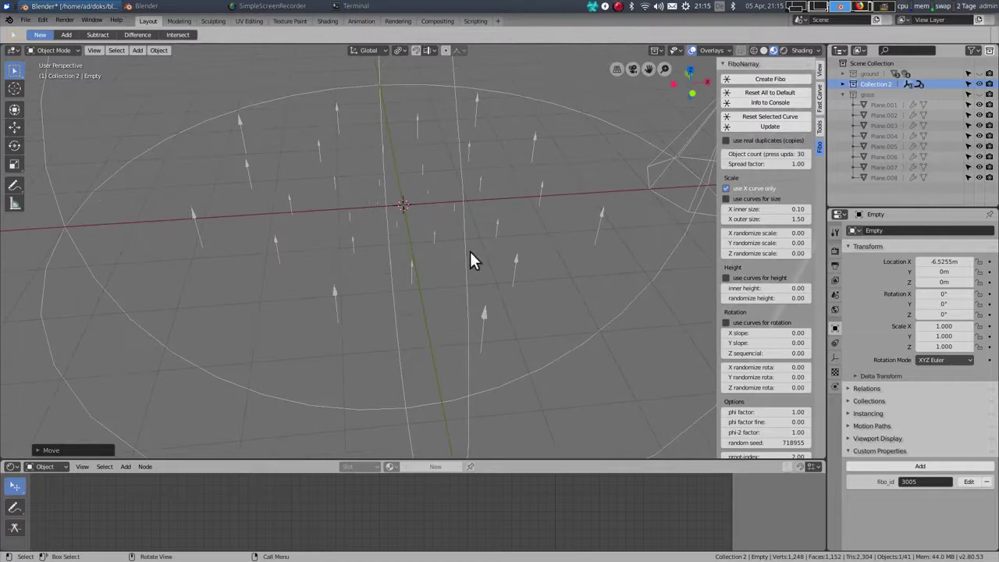
scroll(470, 253, down, 3)
middle_drag(470, 254, 421, 281)
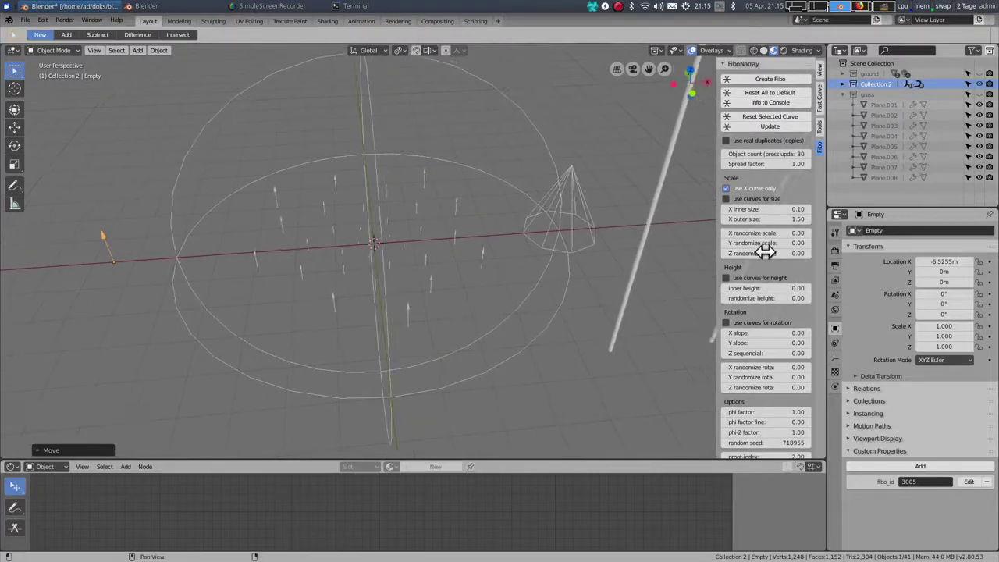
Set the array's source collection to grass, enable real duplicates (copies) and update the array.
scroll(764, 259, down, 7)
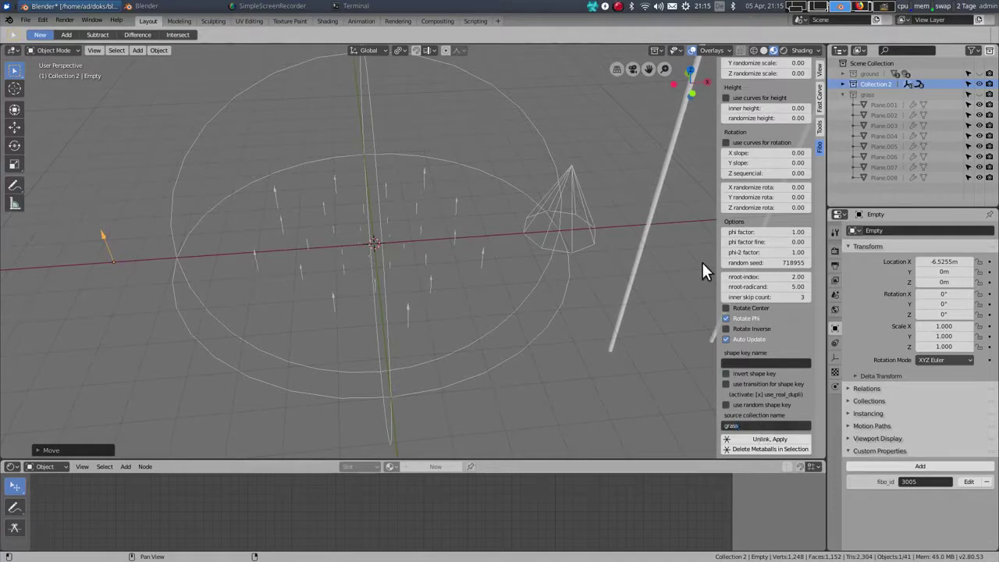
scroll(785, 214, up, 7)
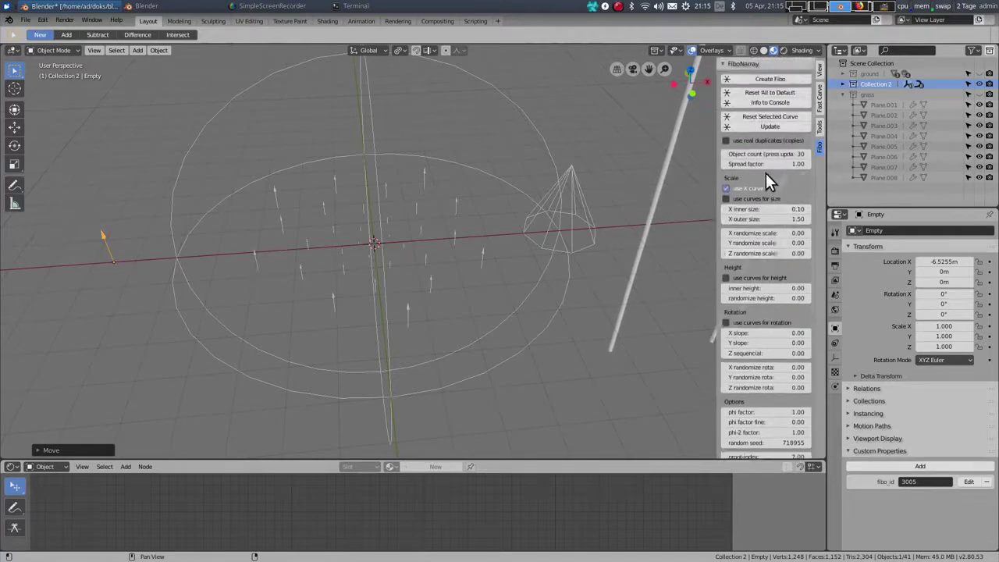
click(724, 141)
click(761, 126)
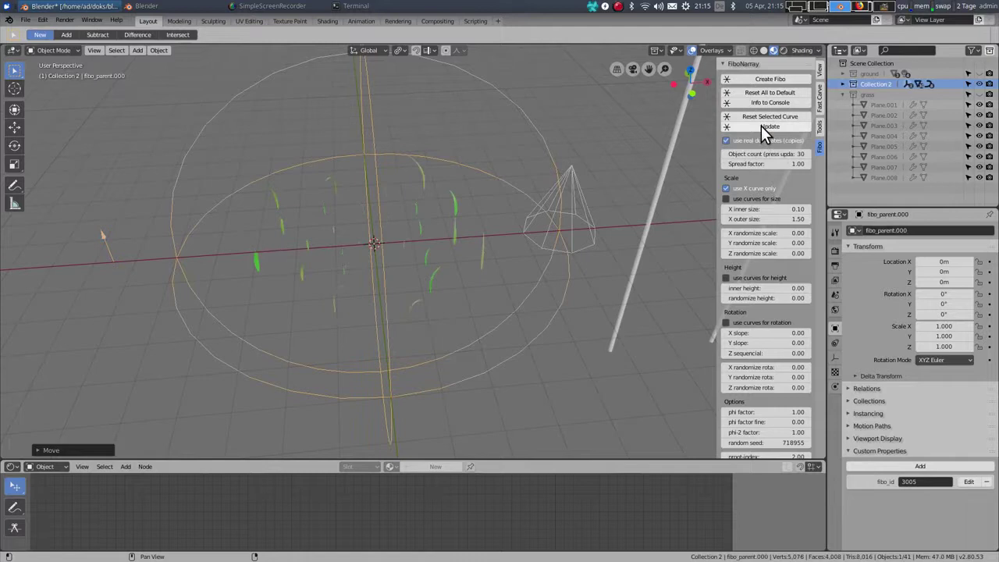
Update the grass array with an object count of 160 and a spread factor of 0.67.
middle_drag(121, 246, 110, 242)
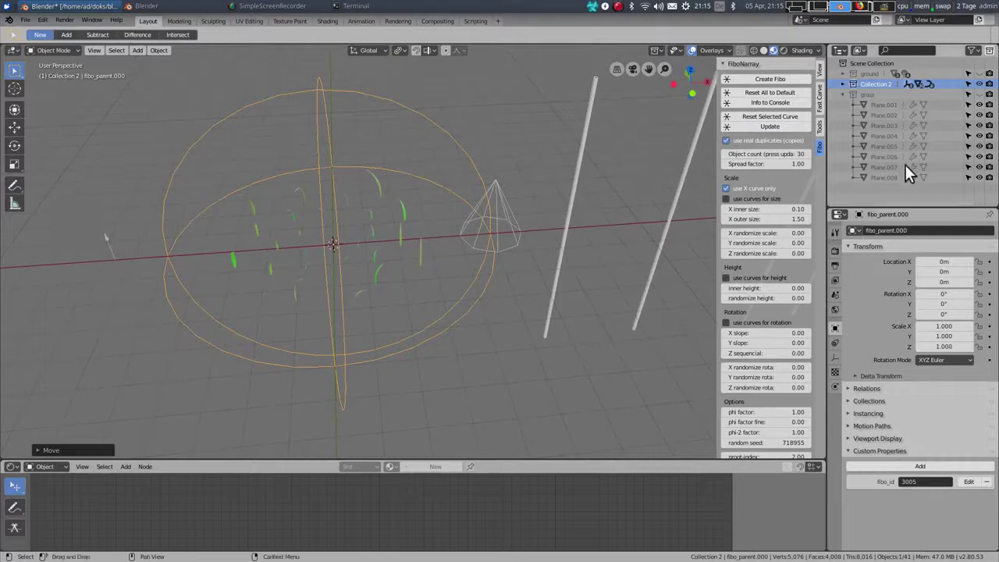
click(764, 153)
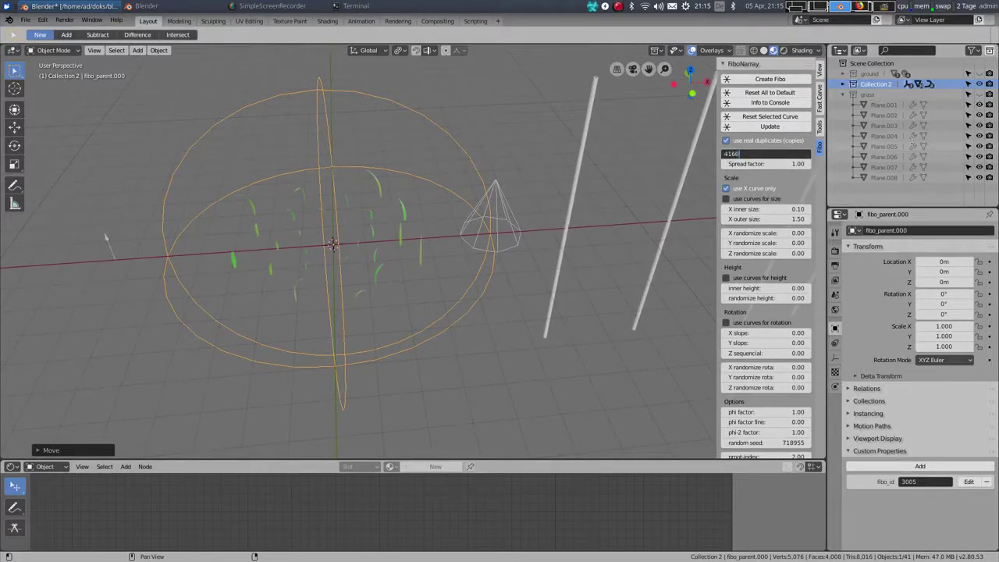
text(160)
key(Return)
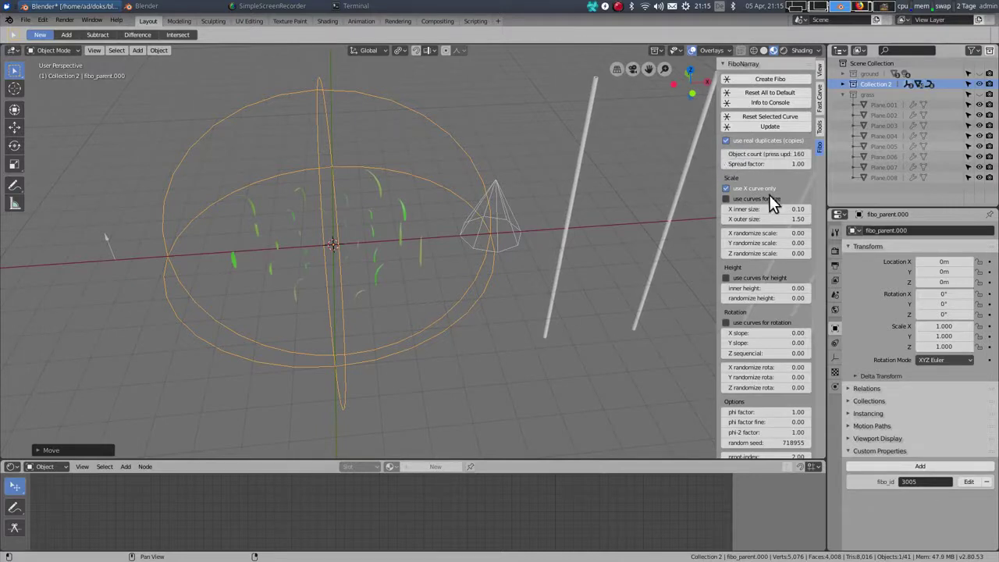
click(768, 127)
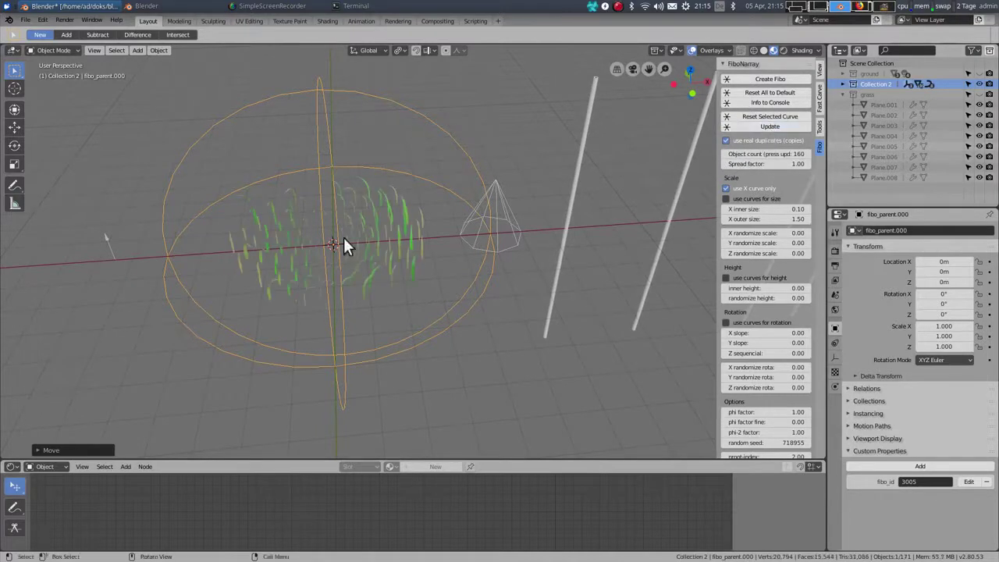
click(777, 164)
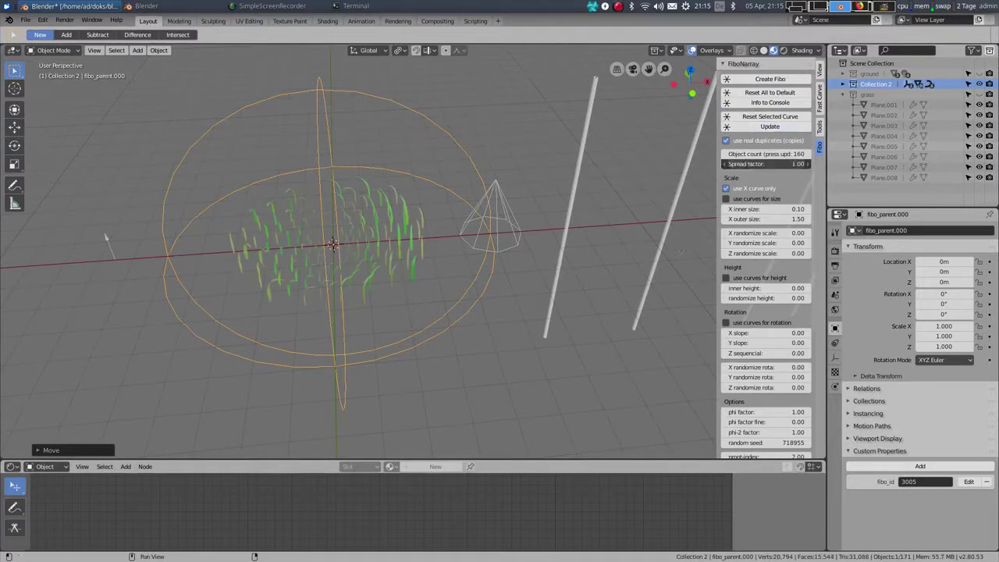
drag(772, 164, 729, 164)
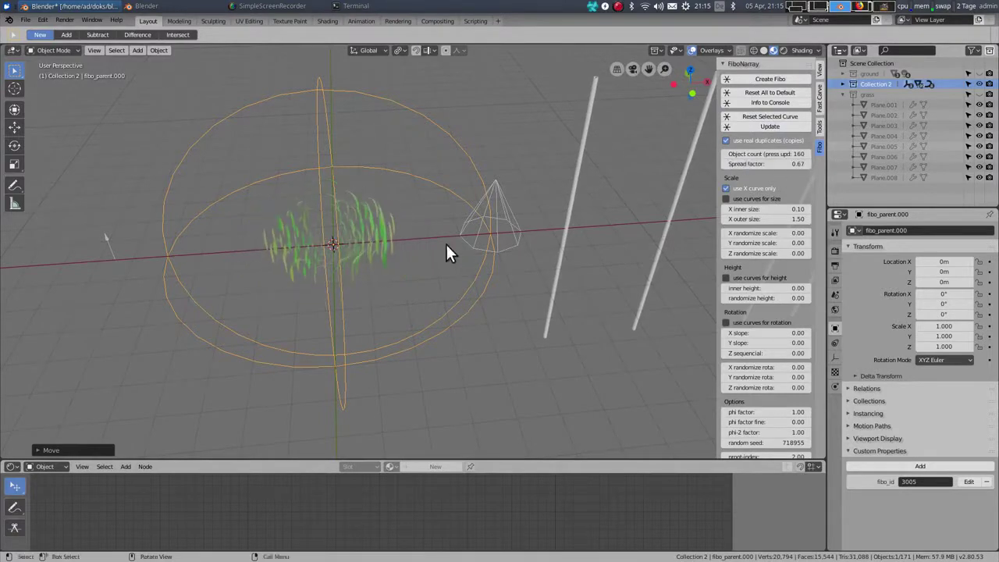
Set the grass array's Z sequential rotation to 256.02 so the blades face different directions around the centre.
middle_drag(446, 244, 529, 244)
scroll(453, 249, up, 5)
middle_drag(453, 248, 531, 257)
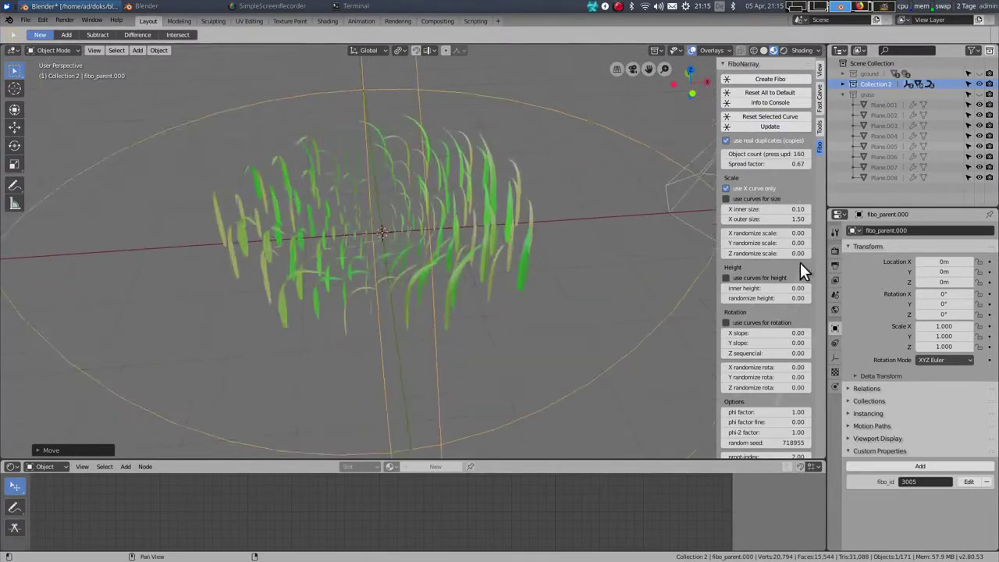
scroll(798, 269, down, 3)
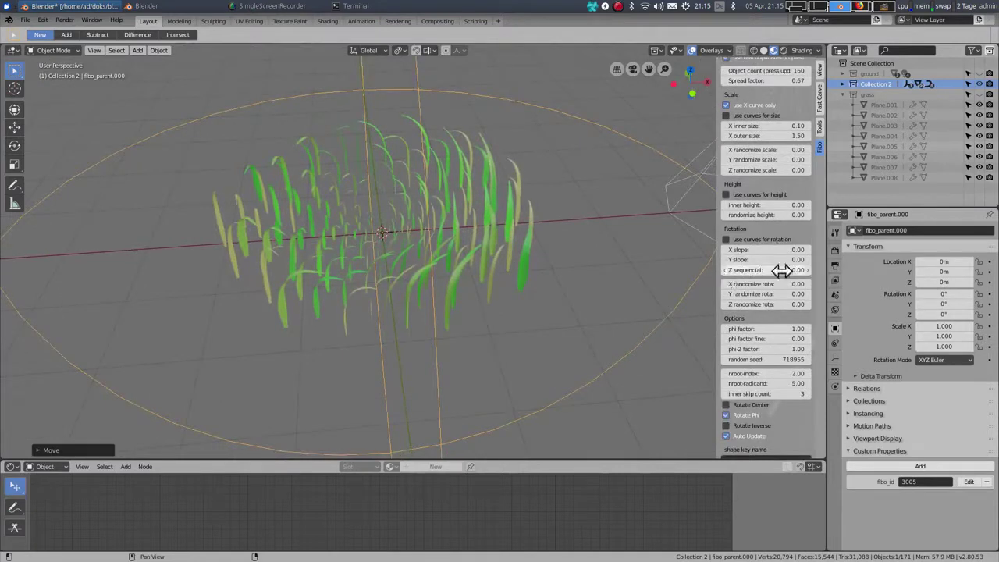
drag(737, 270, 737, 270)
middle_drag(307, 185, 326, 173)
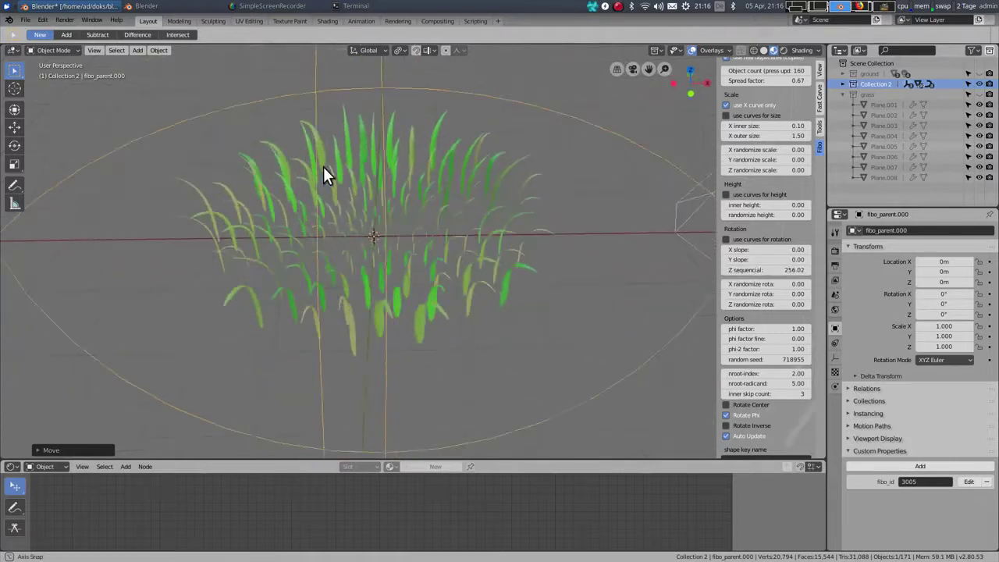
Pull the blades together into a dense tuft by setting the array's spread factor to 0.13.
scroll(771, 148, up, 2)
click(776, 166)
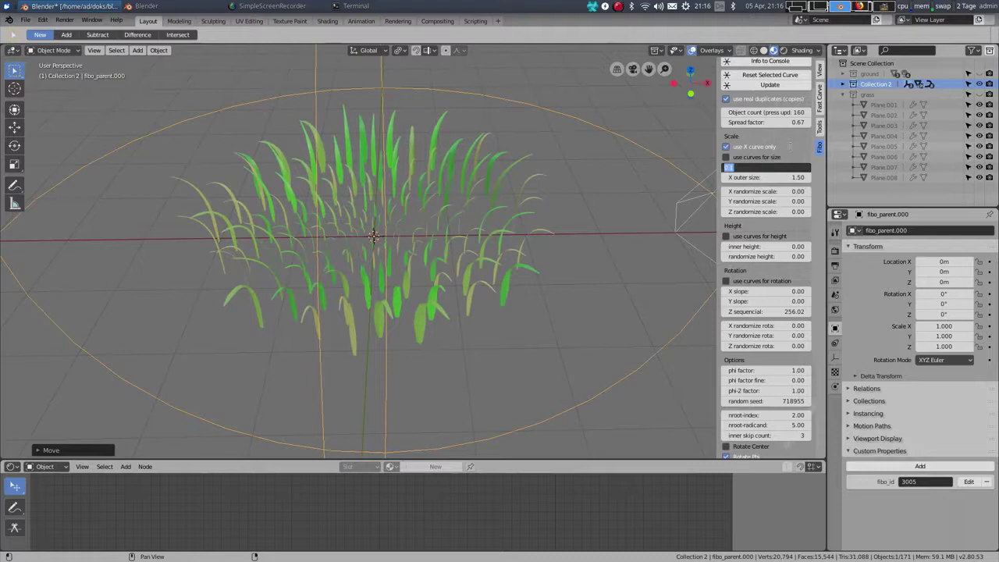
click(787, 132)
scroll(787, 132, up, 2)
drag(775, 163, 706, 164)
middle_drag(432, 248, 624, 231)
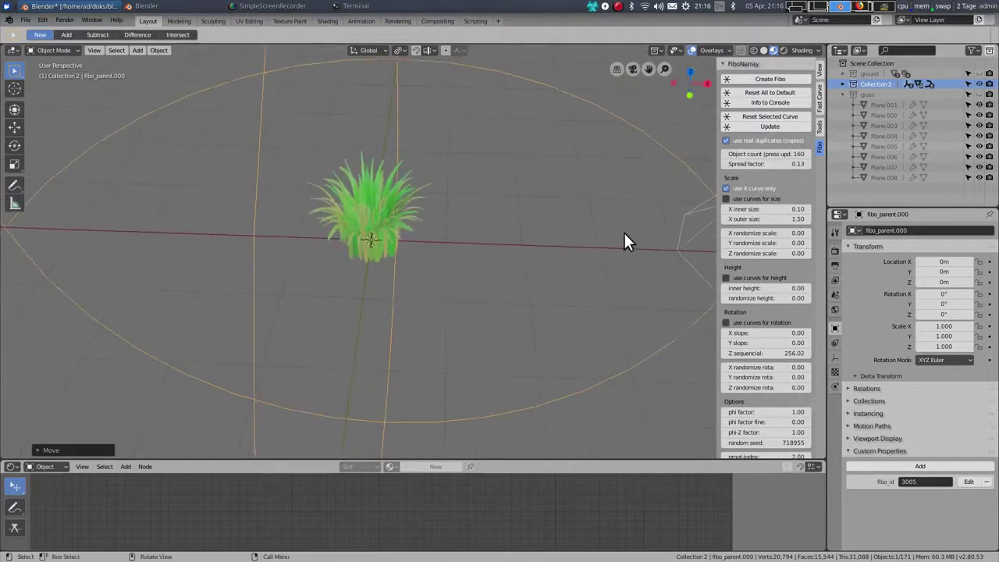
Try an X inner size of 5 on the inner grass blades and view the tuft's shape.
click(764, 209)
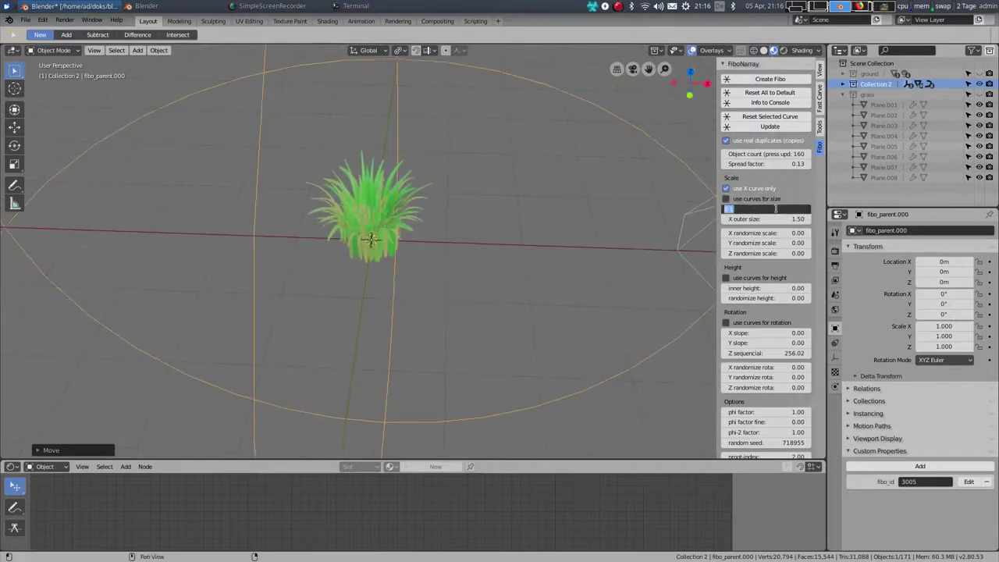
text(5)
key(Return)
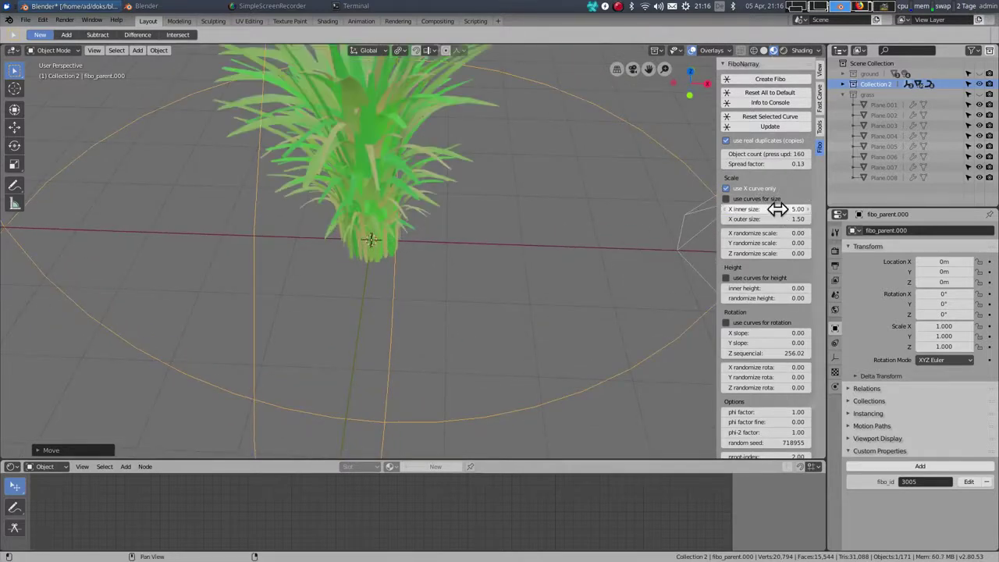
middle_drag(571, 159, 546, 164)
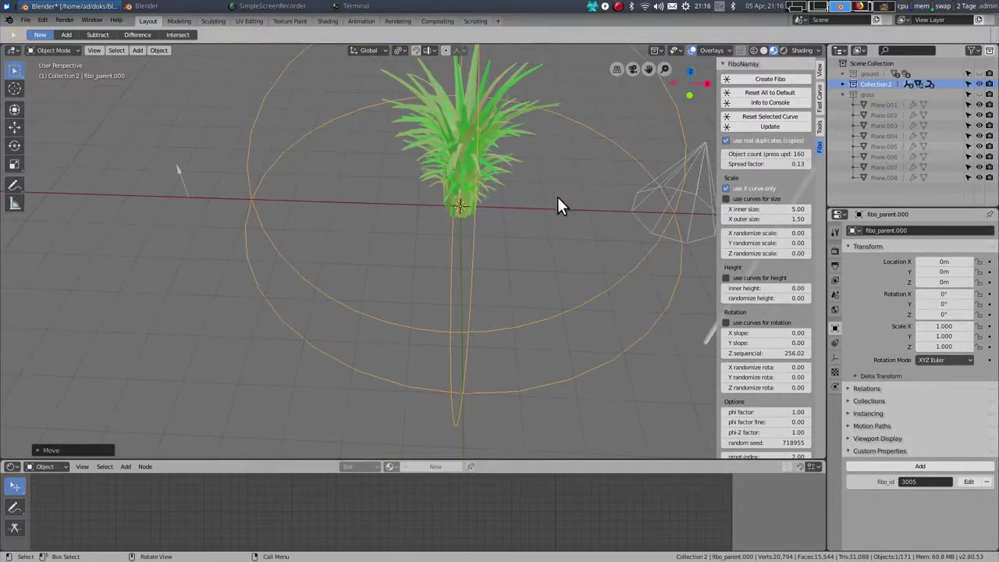
Set the array's X inner size to 1.50 and its X outer size to 2.00.
click(773, 208)
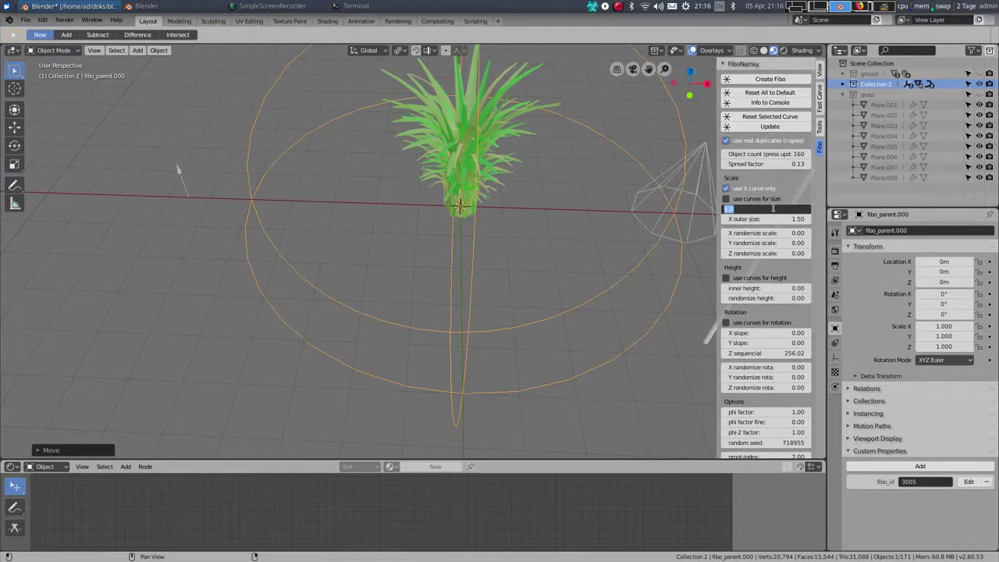
text(1)
key(Return)
click(774, 207)
text(1)
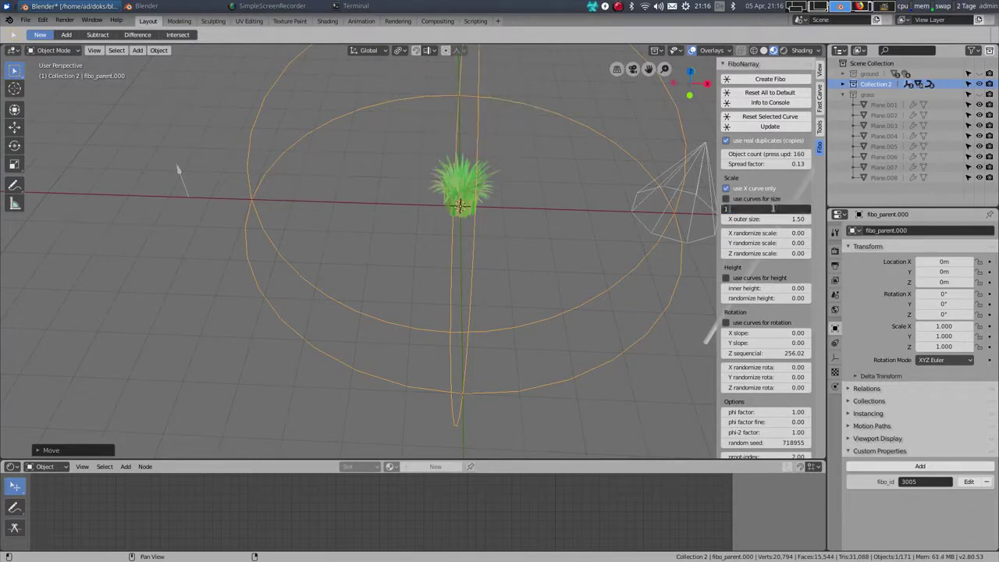
text(.5)
key(Return)
click(770, 220)
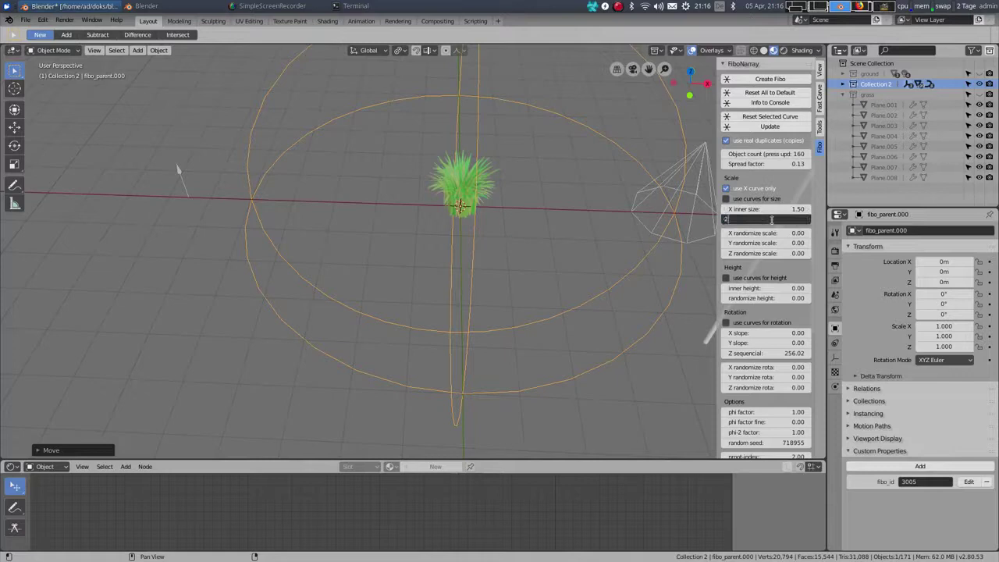
text(2)
key(Return)
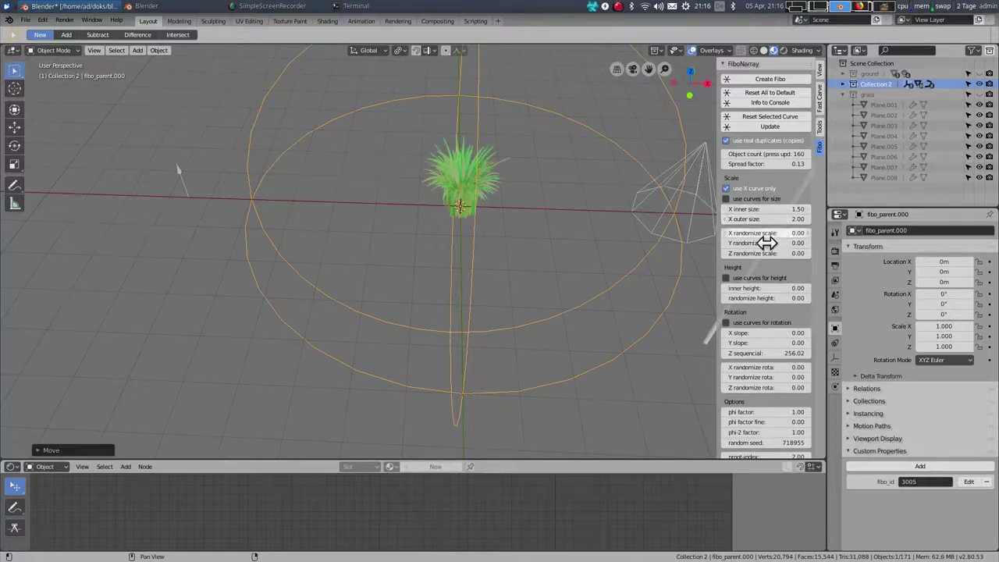
Tilt the blades outward by setting the array's X slope to -34.38.
scroll(767, 243, down, 4)
middle_drag(441, 161, 458, 151)
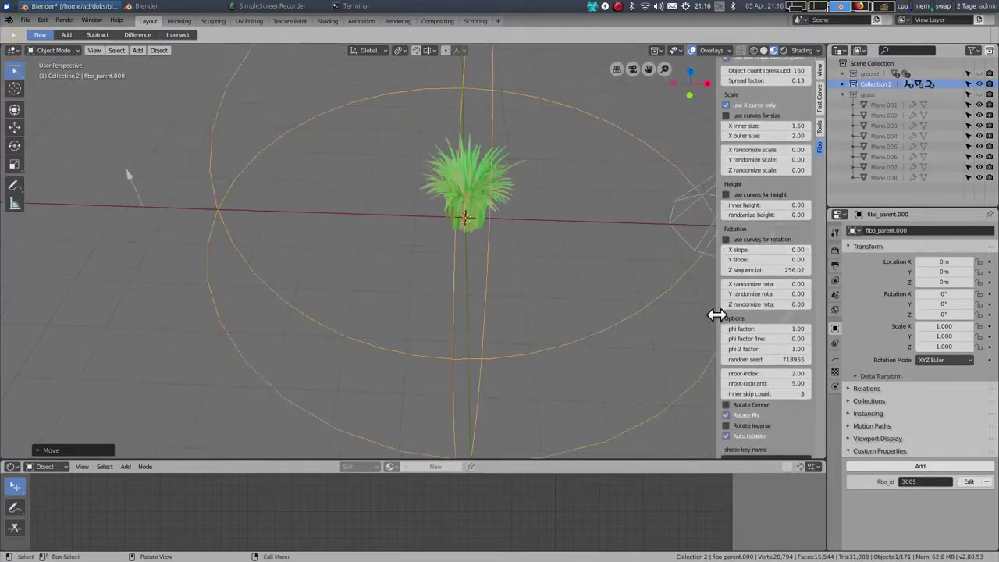
scroll(750, 287, down, 1)
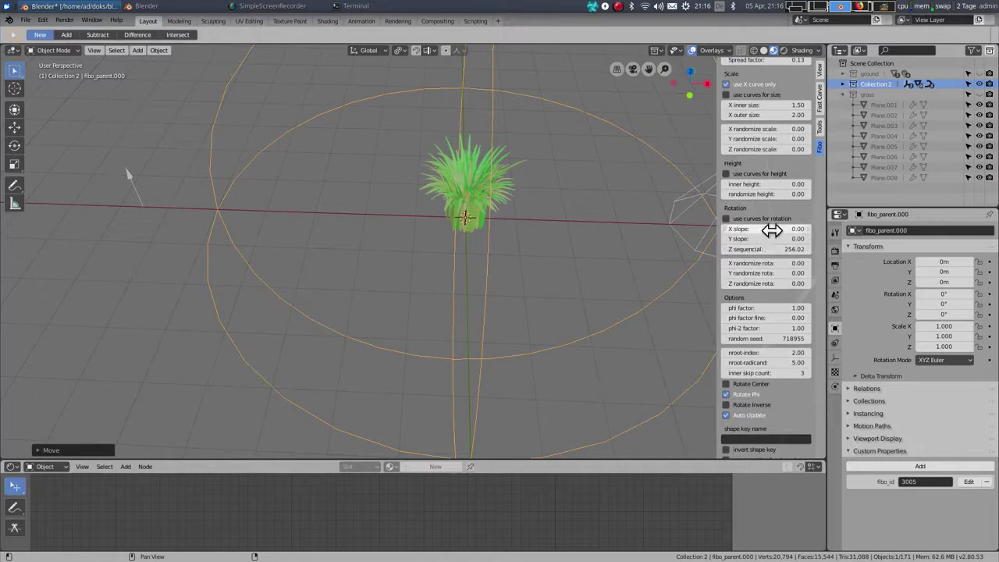
scroll(770, 230, down, 1)
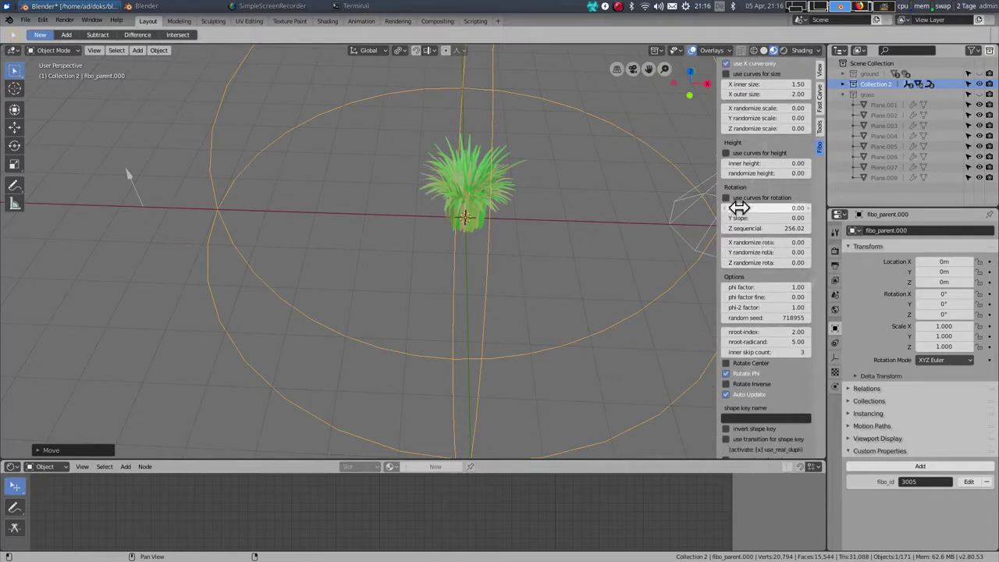
click(738, 207)
drag(738, 207, 676, 207)
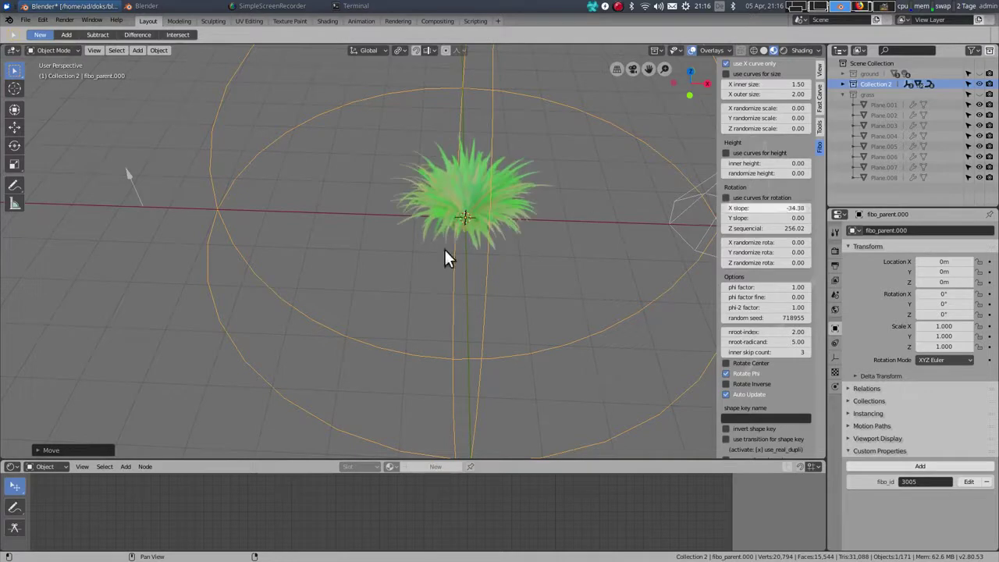
middle_drag(444, 247, 605, 240)
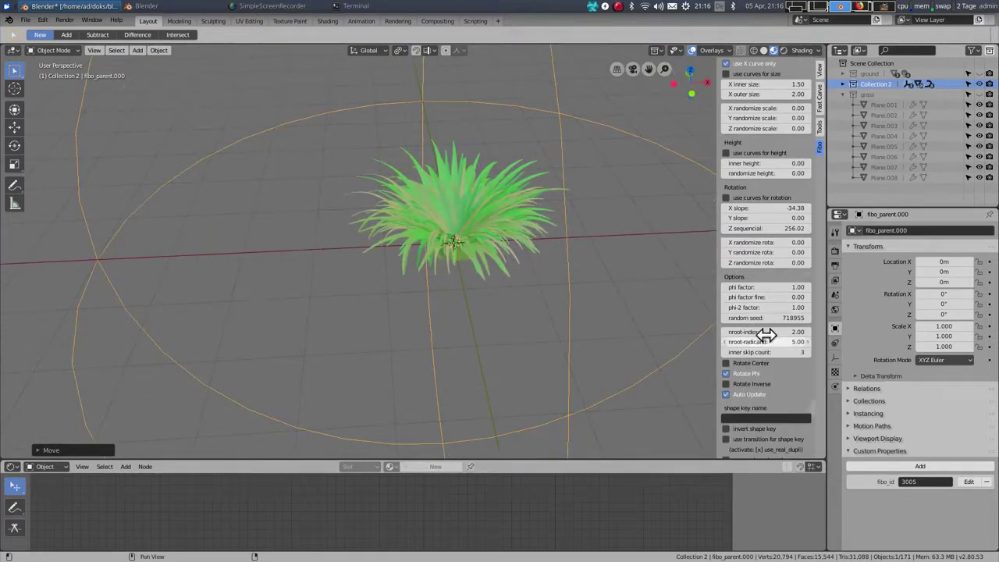
Randomize the blades' rotation with 35.28 on X, 10.02 on Y and 12.06 on Z.
scroll(773, 258, down, 1)
drag(747, 221, 765, 242)
middle_drag(406, 251, 425, 231)
drag(754, 222, 768, 221)
scroll(554, 241, down, 3)
middle_drag(552, 242, 551, 211)
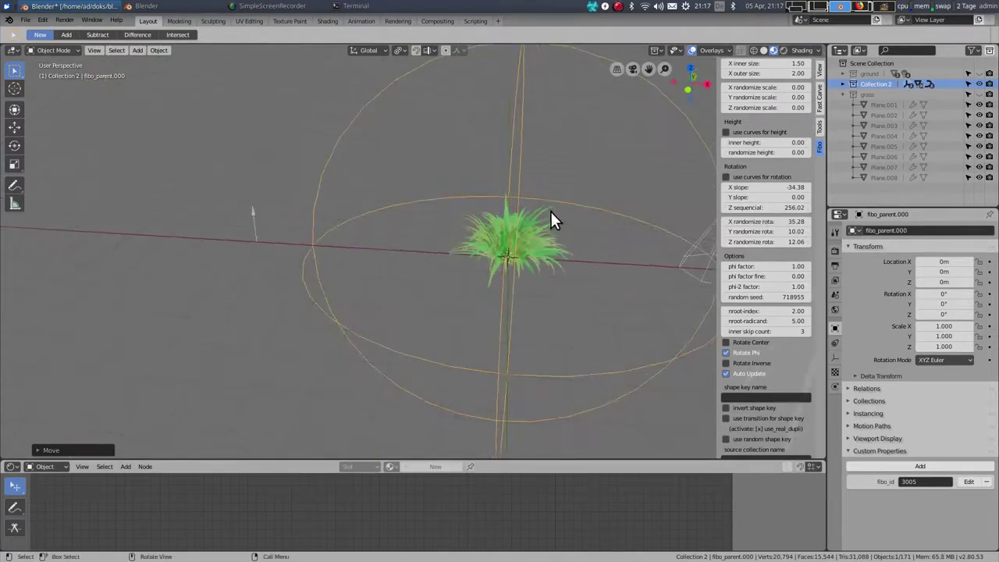
Duplicate the whole grass tuft with its parent along the X axis to about -13.9 m, and unlink the copy from the array.
scroll(551, 211, down, 4)
key(b)
drag(460, 134, 598, 332)
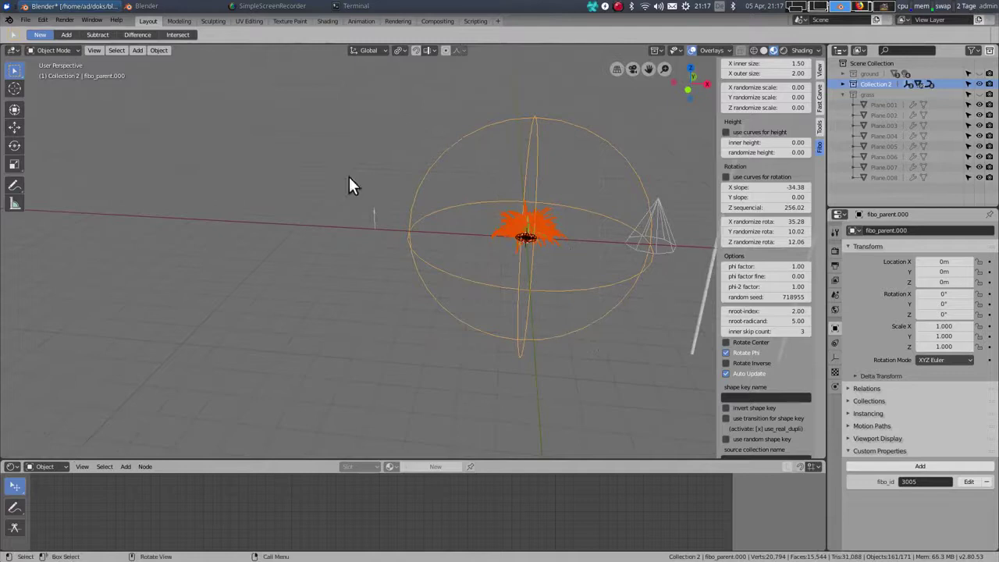
key(a)
key(a)
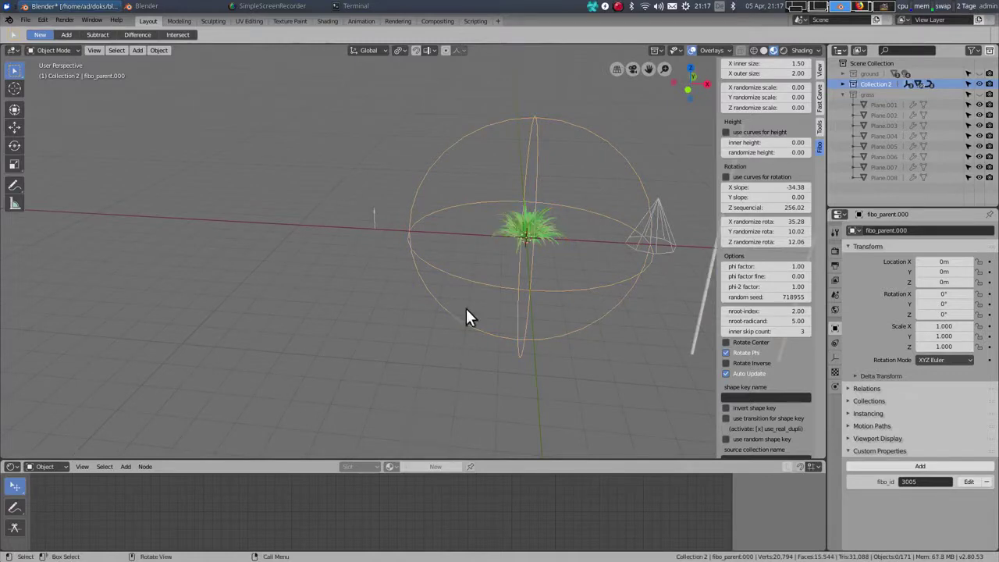
key(b)
drag(445, 117, 581, 364)
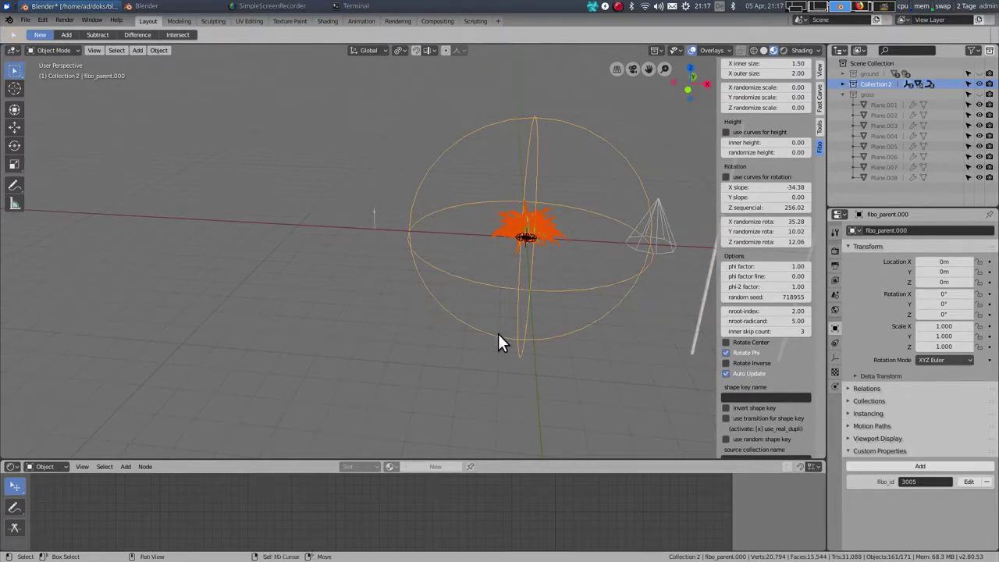
key(shift+d)
key(x)
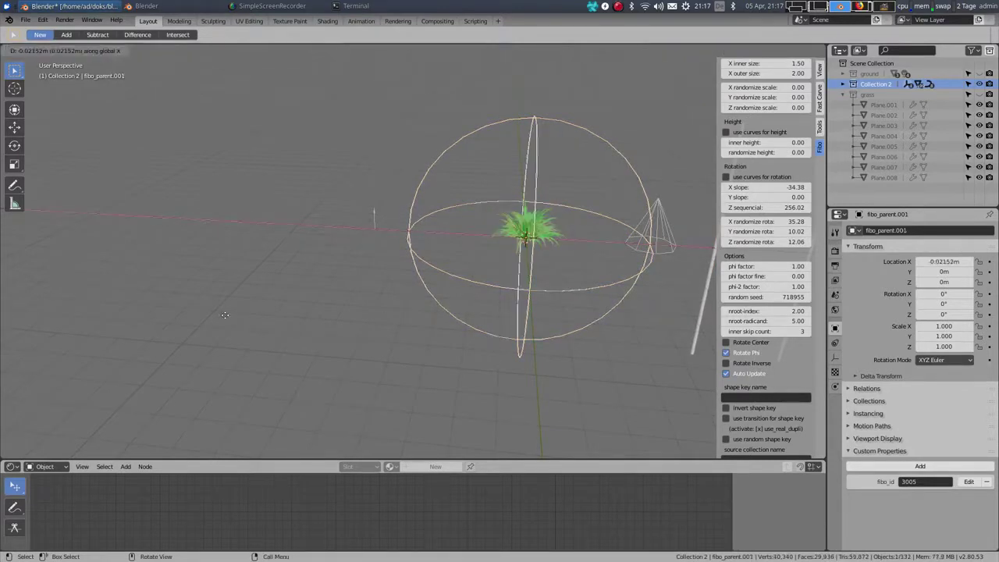
click(195, 297)
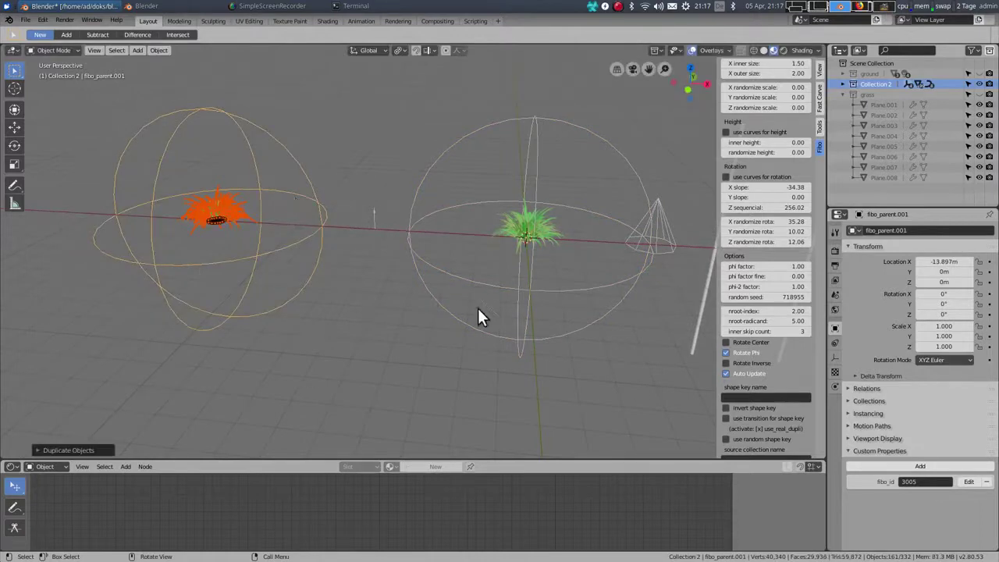
scroll(762, 358, down, 2)
click(771, 439)
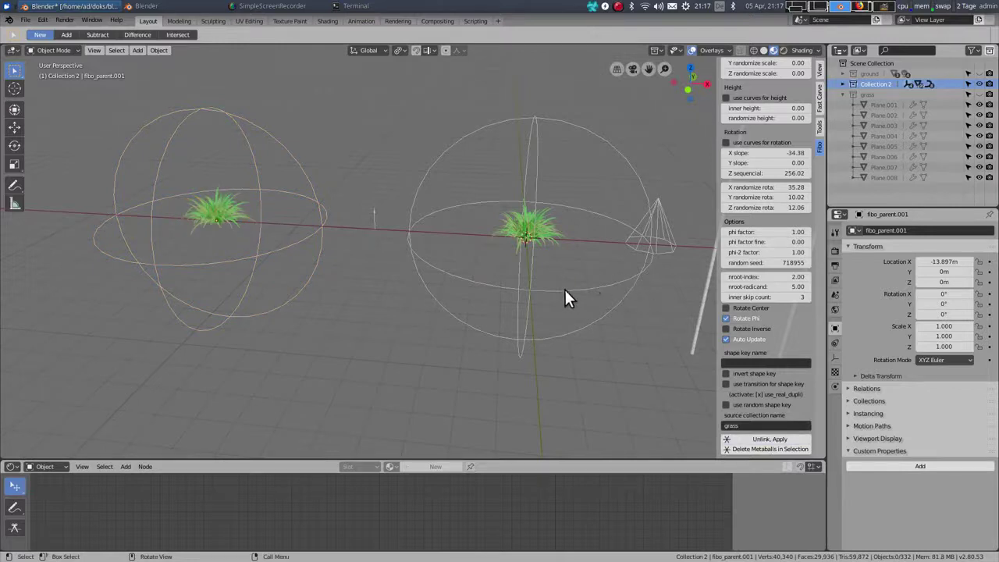
Widen the original grass tuft at the origin by setting its spread factor to 0.55.
click(443, 261)
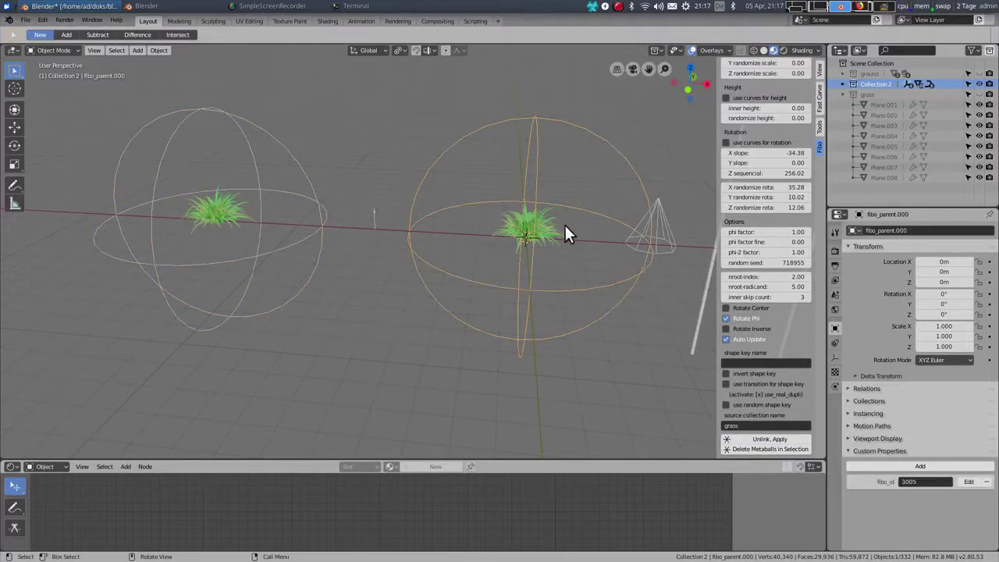
scroll(504, 202, up, 1)
scroll(555, 214, up, 1)
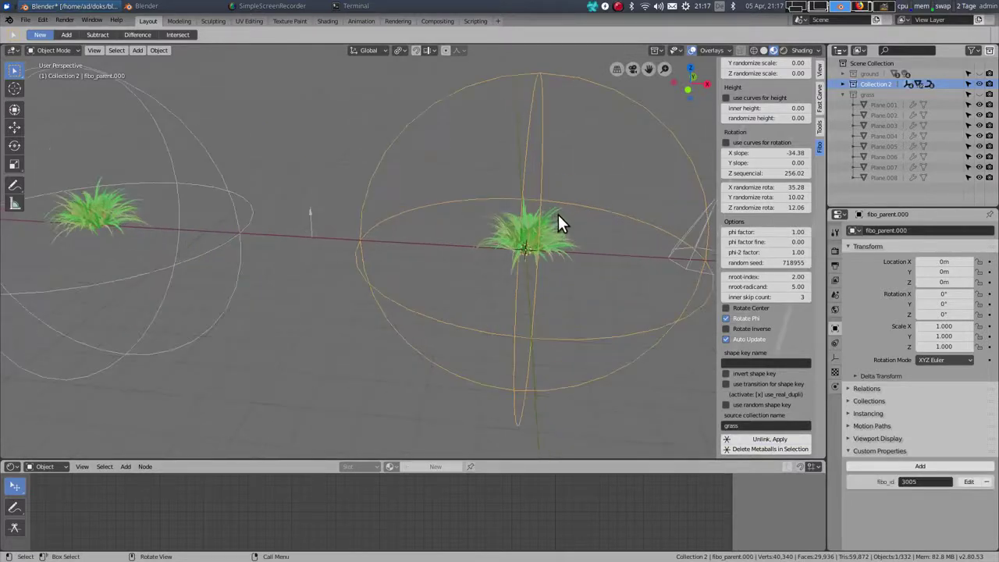
scroll(640, 201, down, 1)
scroll(777, 145, up, 4)
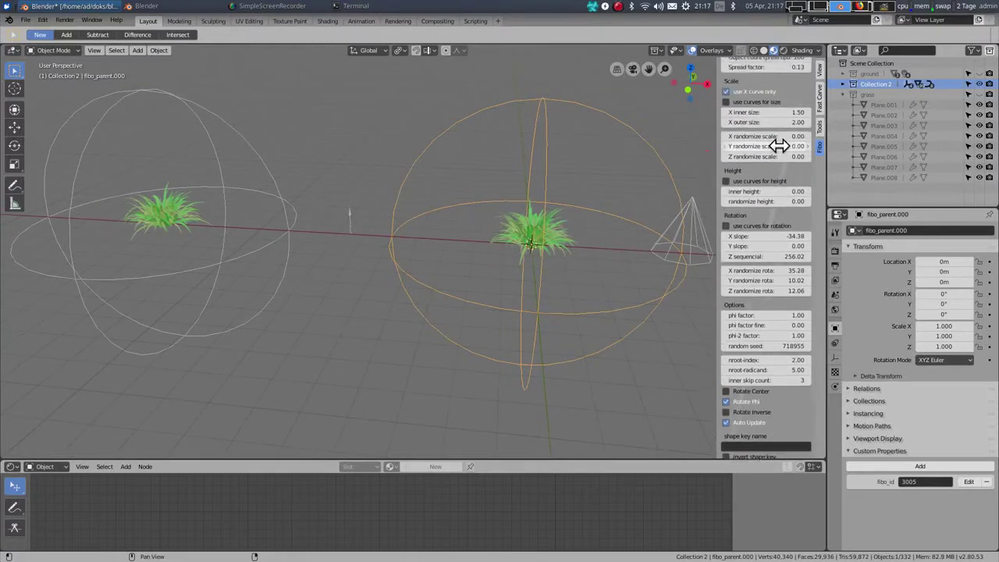
scroll(785, 138, up, 1)
drag(759, 130, 791, 130)
scroll(754, 336, down, 2)
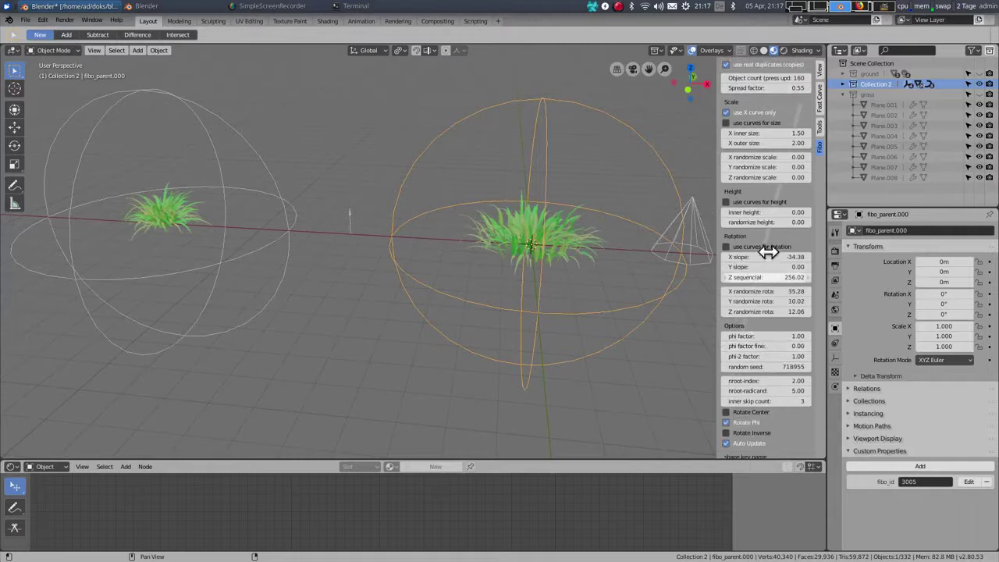
Set Z sequential to 261.93, Y and Z randomize rotation to 9.54 and 68.37, X outer size to 3.26 and X randomize scale to 1.00.
drag(748, 275, 796, 312)
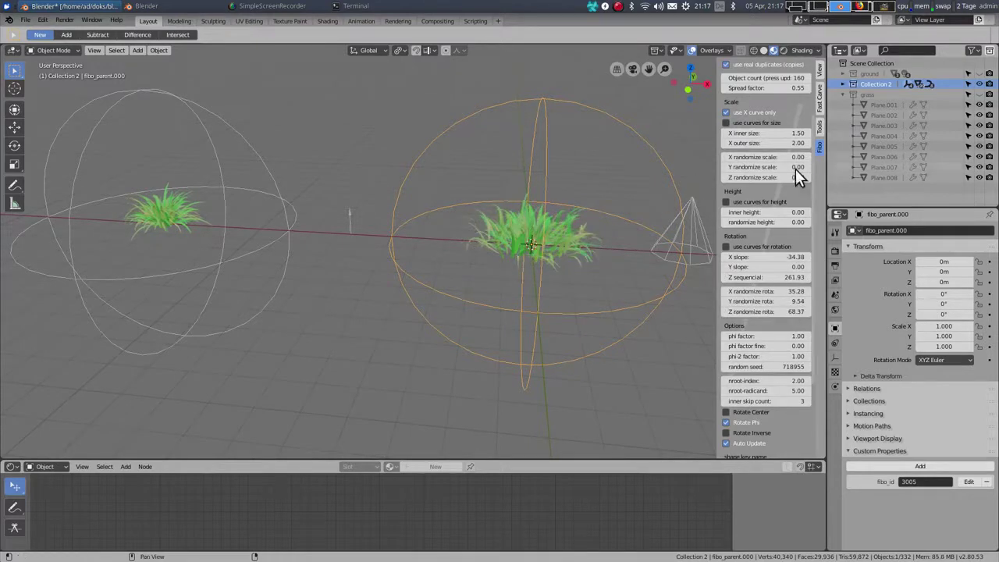
scroll(780, 170, up, 3)
mouse_move(750, 205)
mouse_down()
mouse_move(776, 205)
mouse_move(752, 221)
mouse_up()
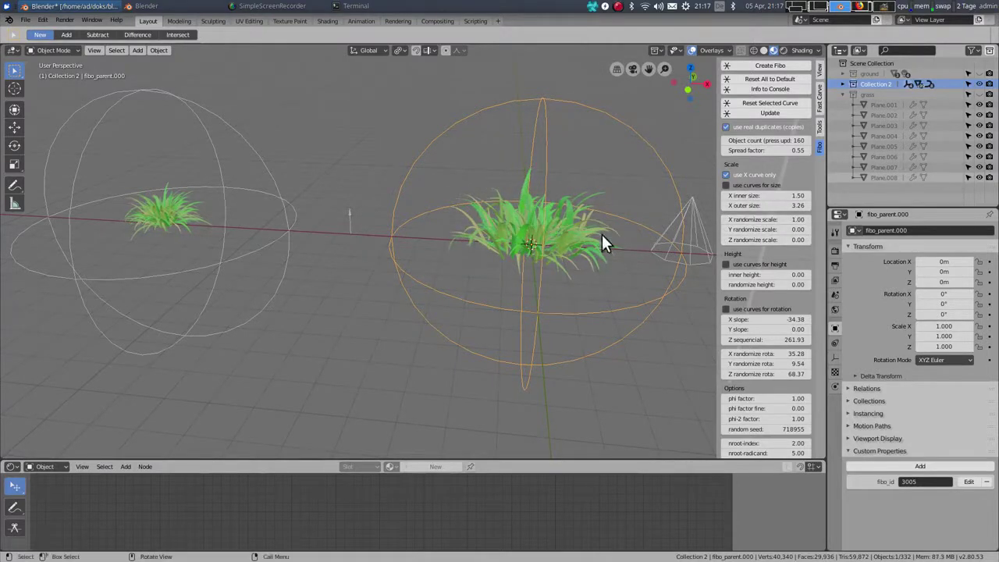
Duplicate the widened tuft with its parent along the X axis to about -23.9 m, and unlink the copy from the array.
middle_drag(602, 234, 547, 202)
scroll(587, 221, down, 3)
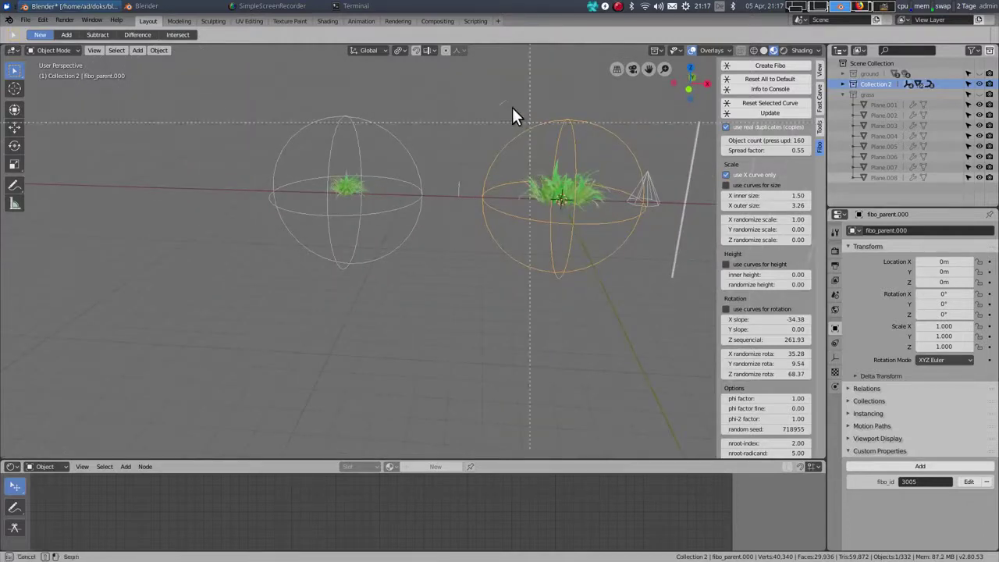
drag(512, 107, 610, 301)
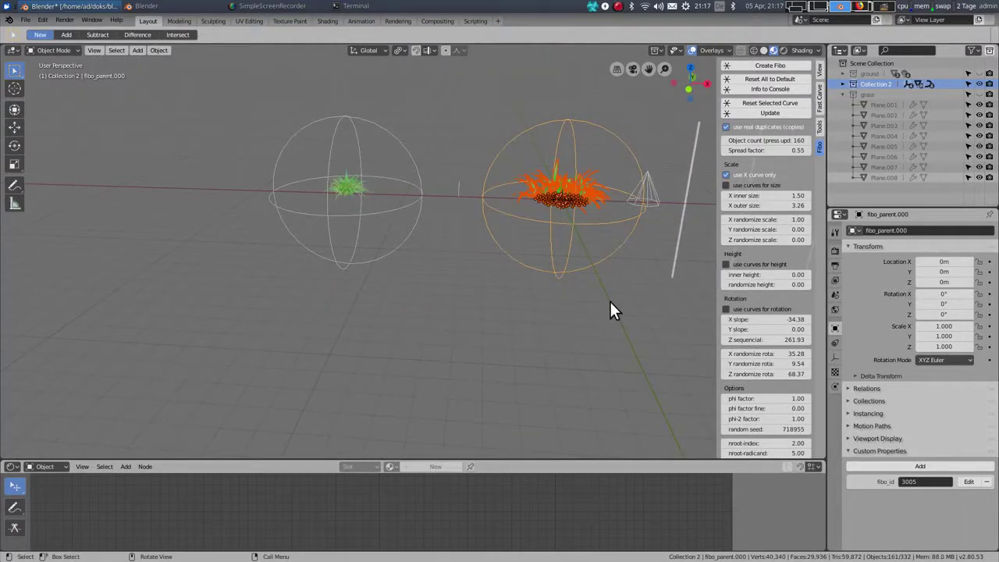
key(shift+d)
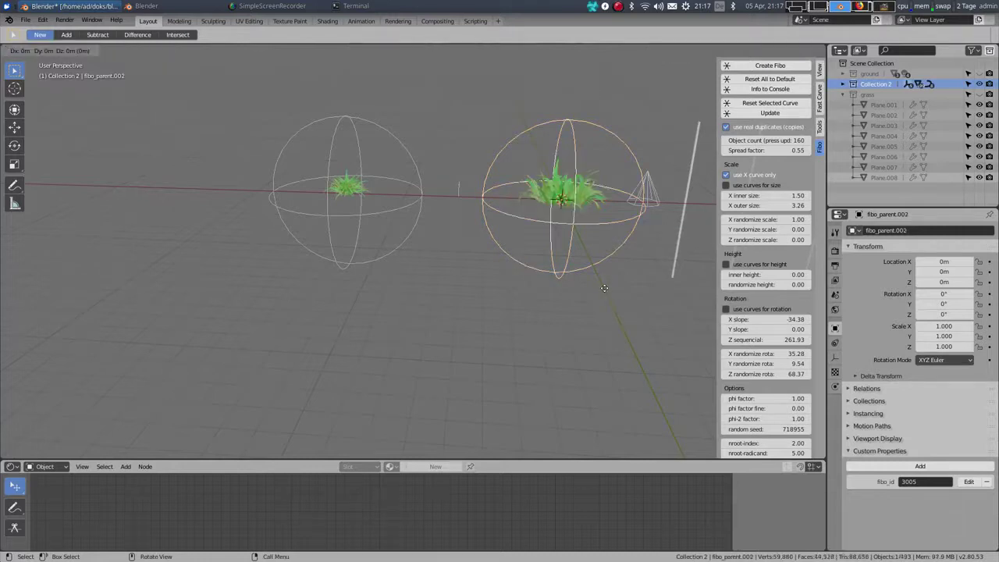
key(x)
click(696, 319)
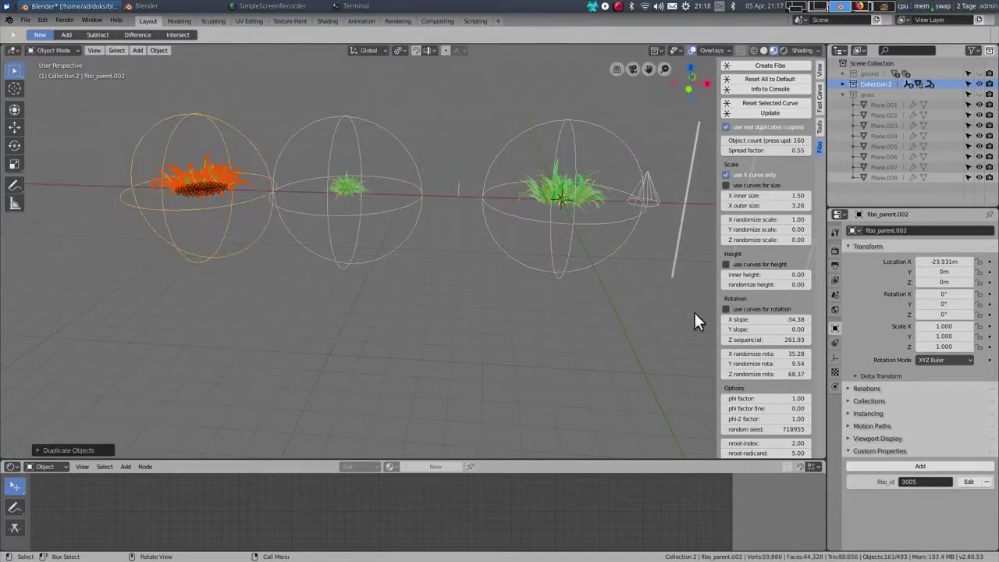
scroll(775, 375, down, 5)
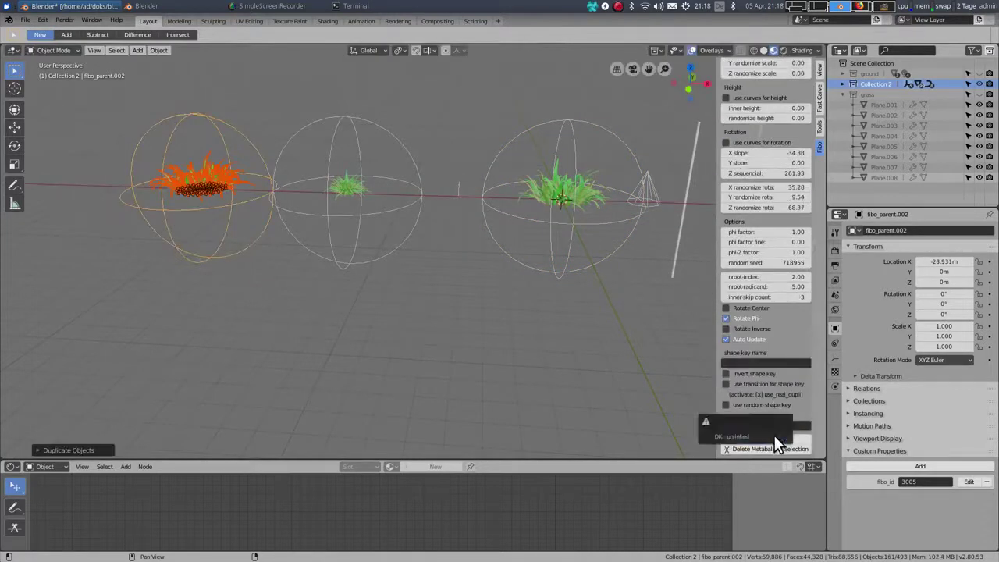
Enlarge the inner blades of the original grass tuft at the origin by setting its X inner size to 4.59.
click(591, 218)
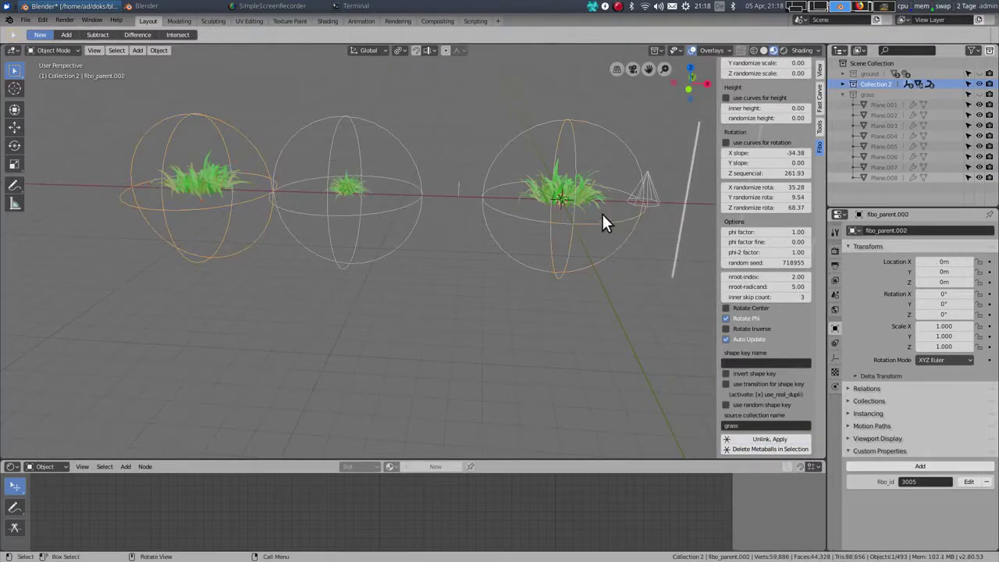
key(KP_Decimal)
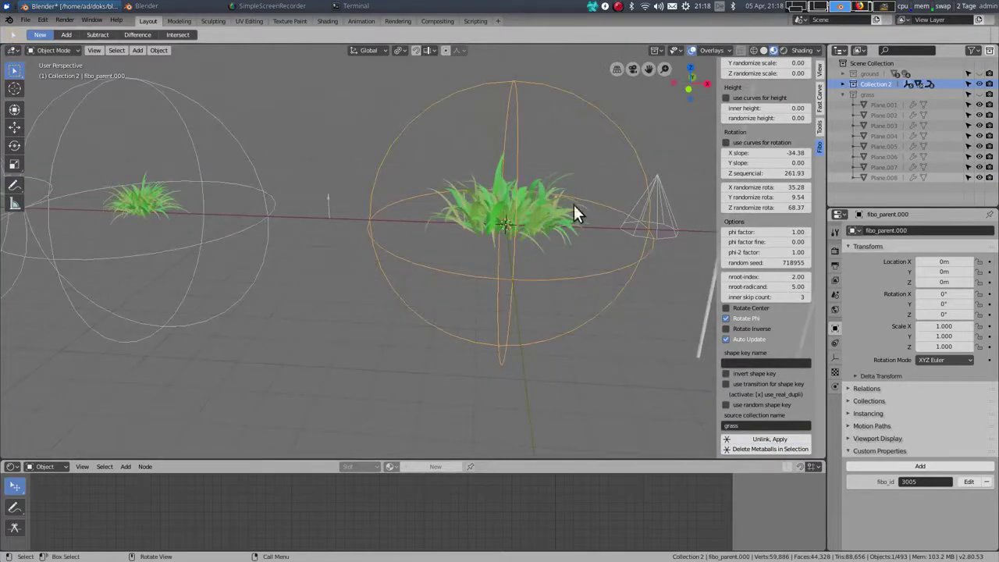
scroll(766, 185, up, 2)
scroll(768, 164, up, 1)
scroll(769, 162, up, 1)
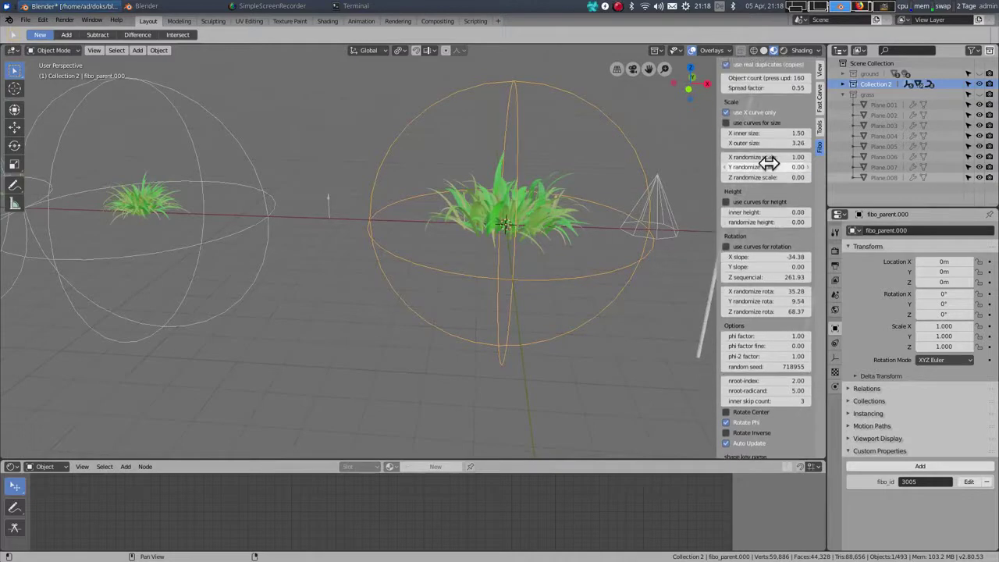
drag(757, 133, 891, 132)
Duplicate the fuller tuft with its parent along the X axis to about -18.0 m, and unlink the copy from the array.
scroll(439, 181, down, 3)
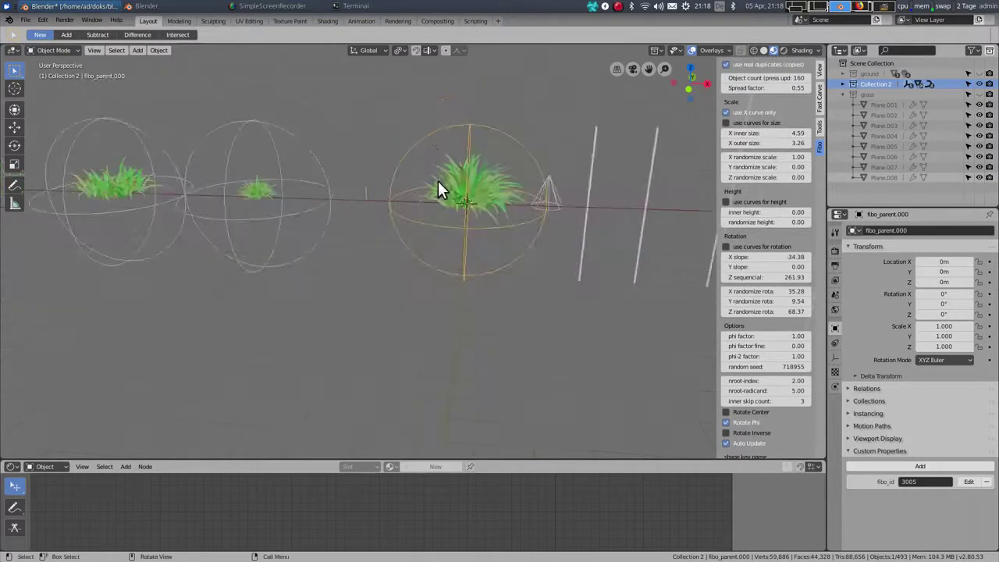
drag(388, 100, 533, 307)
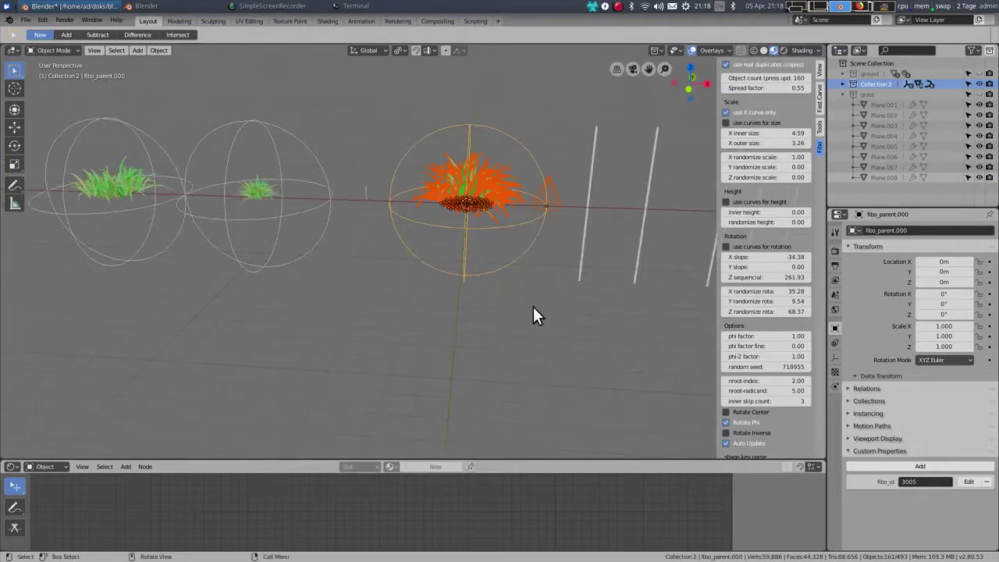
key(shift+d)
key(x)
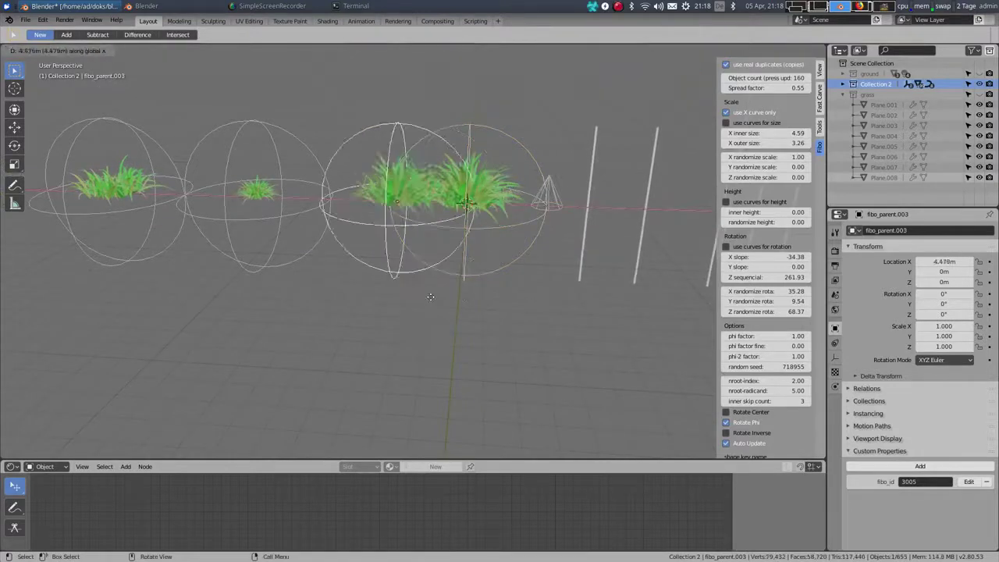
click(263, 286)
scroll(747, 393, down, 4)
click(765, 442)
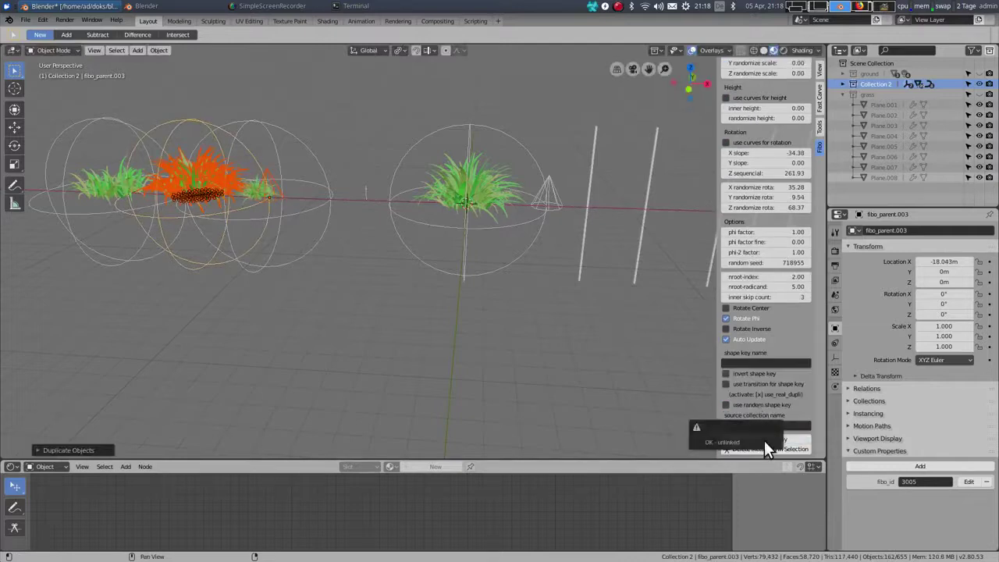
Delete the stray cone-shaped object that was copied along with the tuft, beside the small tuft.
scroll(311, 296, down, 3)
shift+middle_drag(344, 311, 429, 320)
scroll(390, 277, up, 7)
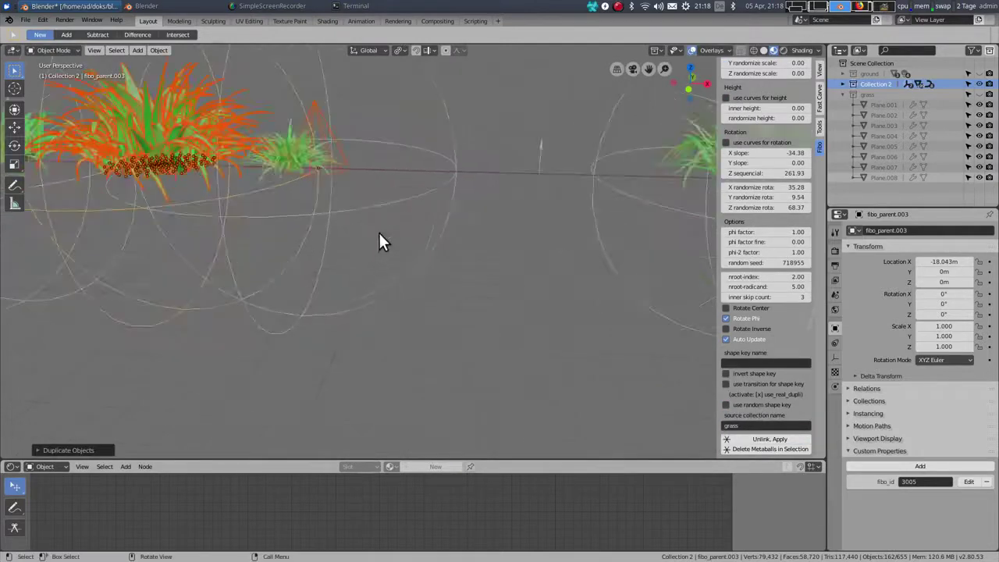
click(345, 149)
key(x)
click(319, 95)
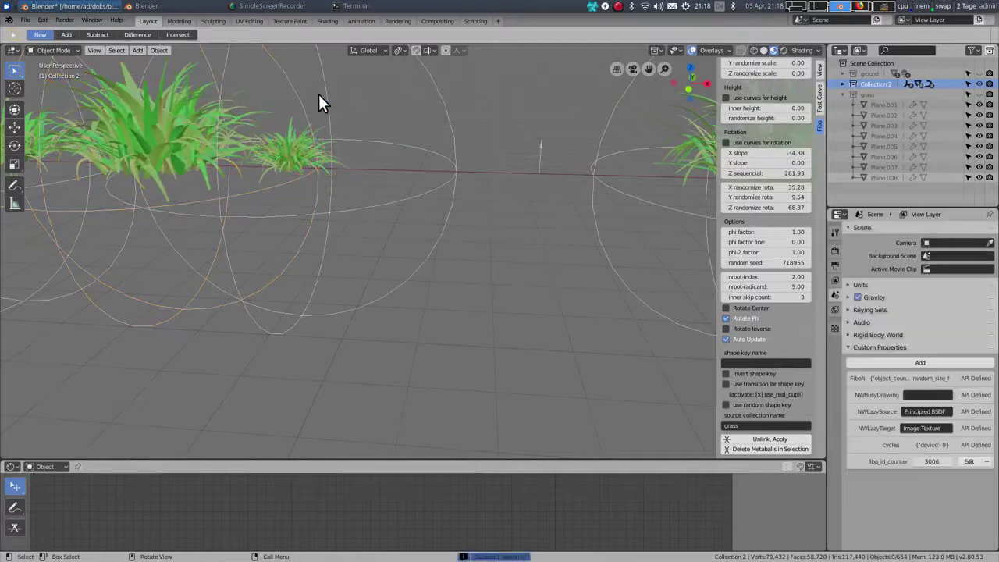
Examine the three unlinked grass tufts from several angles and distances to compare their shape and density.
scroll(323, 129, down, 3)
shift+middle_drag(353, 157, 480, 248)
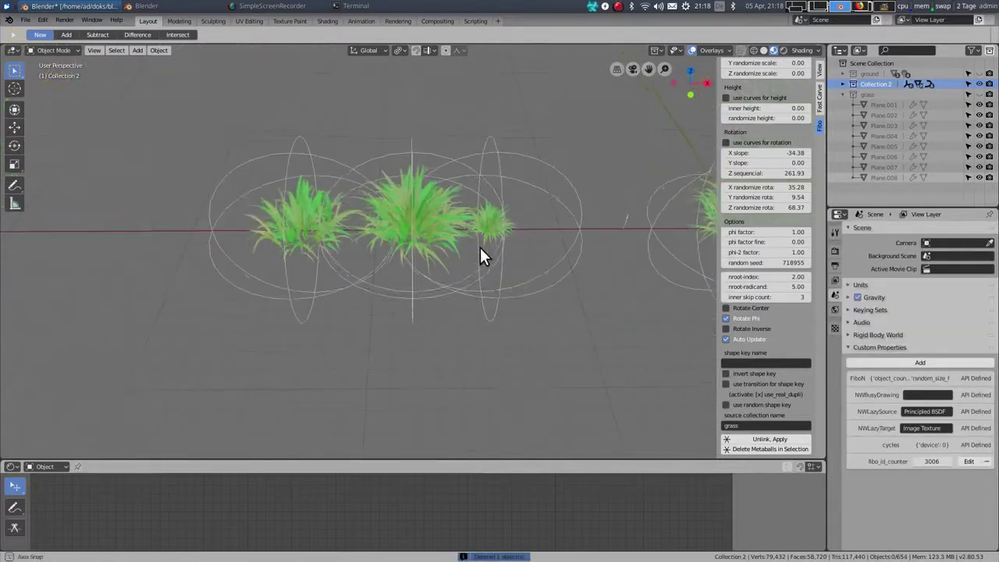
scroll(391, 204, up, 3)
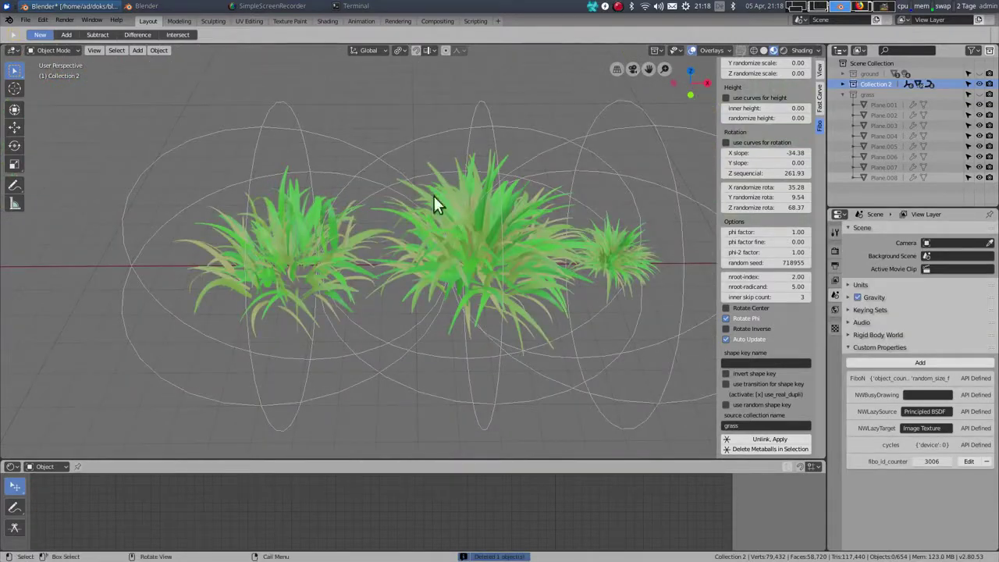
scroll(499, 289, down, 1)
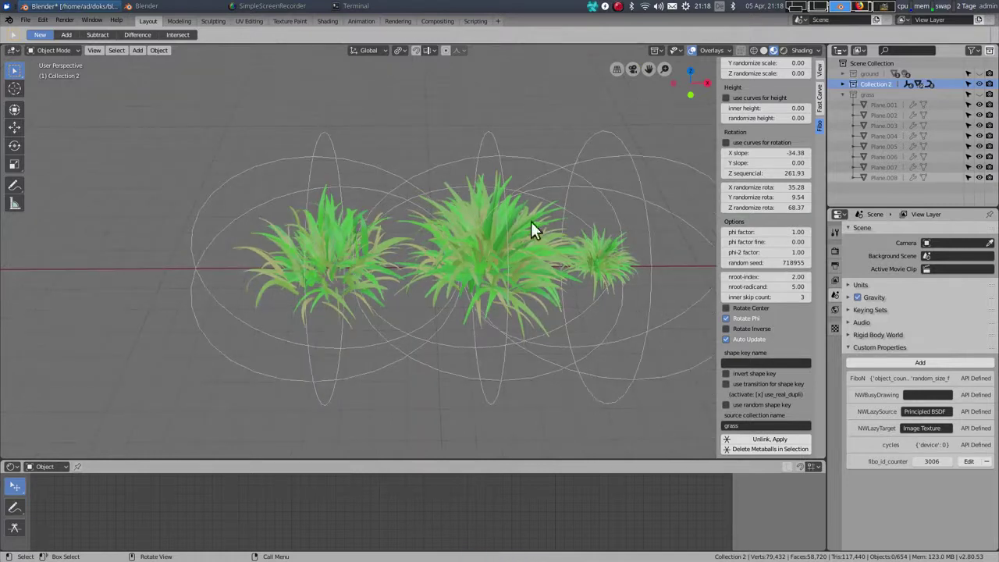
scroll(504, 260, down, 3)
middle_drag(503, 251, 512, 232)
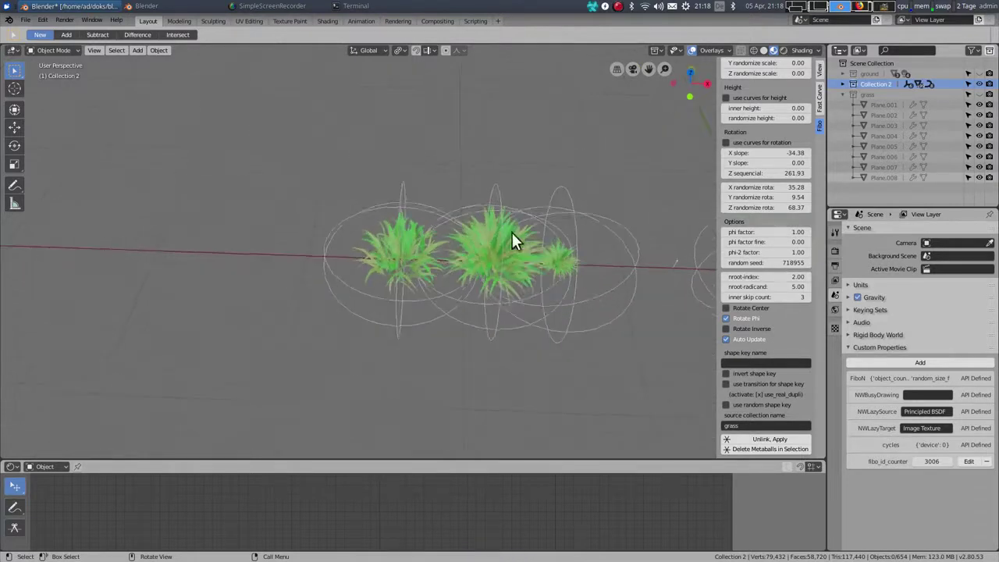
middle_drag(471, 294, 502, 327)
shift+middle_drag(500, 281, 485, 262)
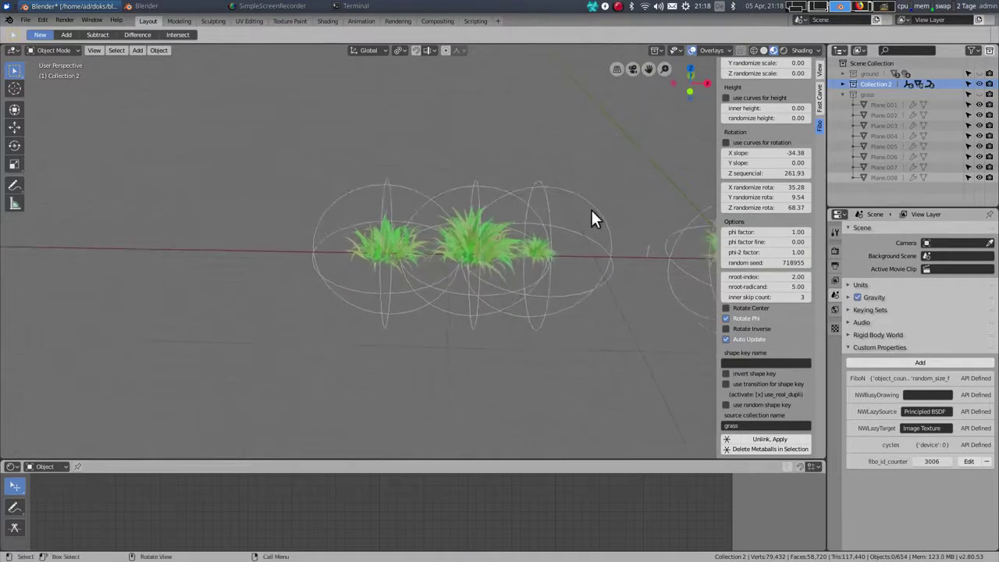
Switch the viewport to rendered shading and unhide the ground collection to view the three tufts lit on the ground.
click(784, 49)
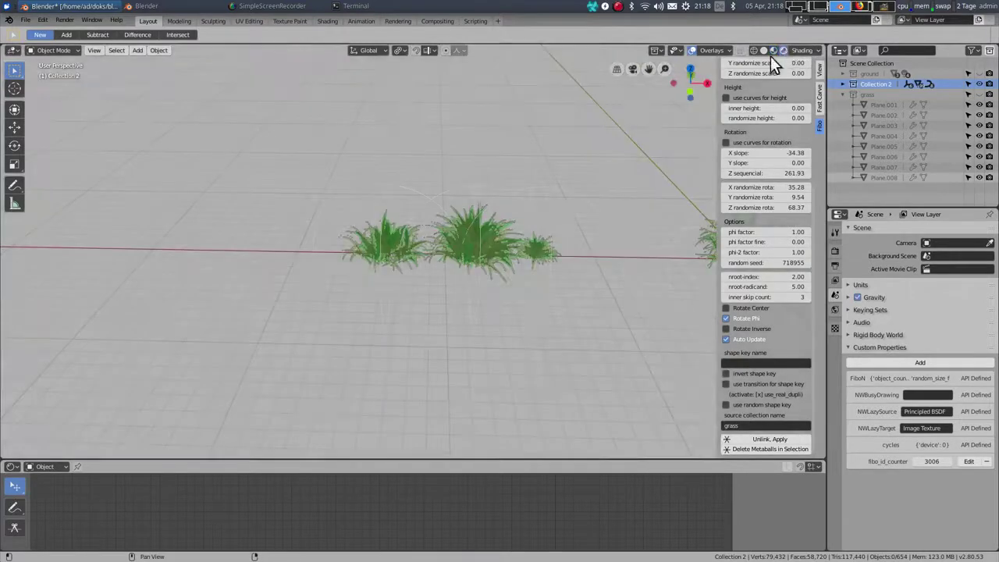
click(979, 73)
scroll(540, 189, up, 5)
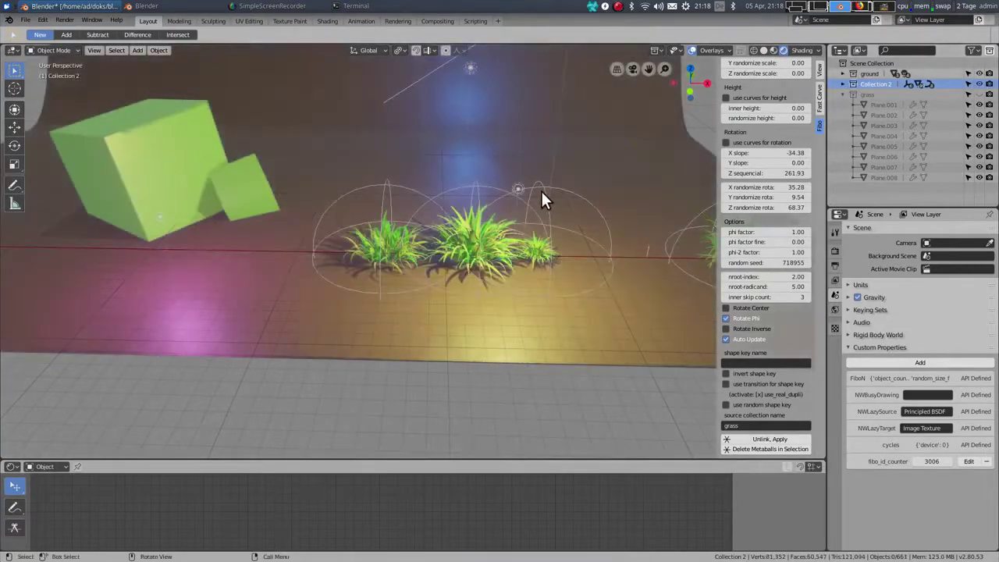
scroll(544, 188, down, 4)
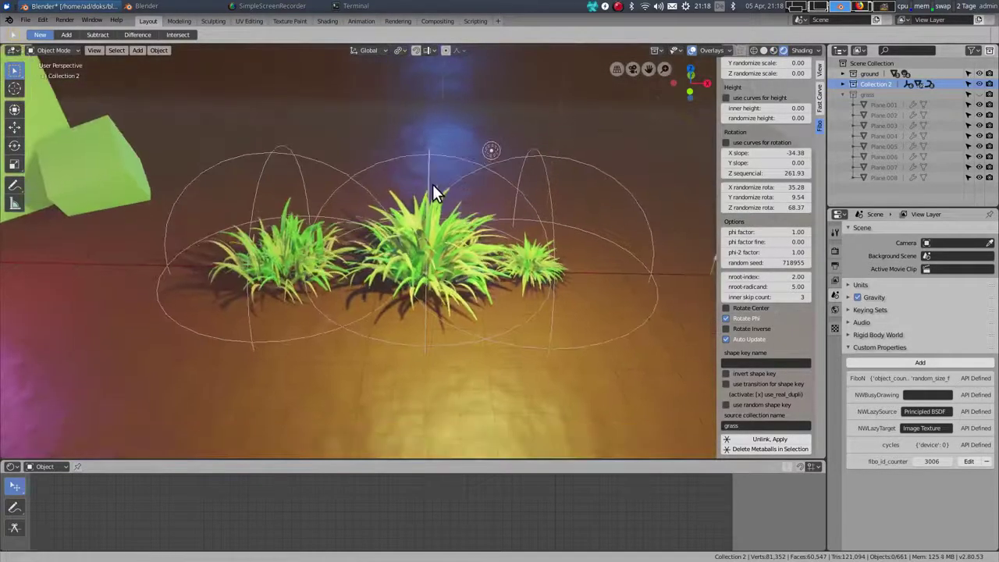
mouse_move(432, 184)
middle_down()
mouse_move(418, 169)
mouse_move(436, 184)
middle_up()
scroll(436, 186, up, 2)
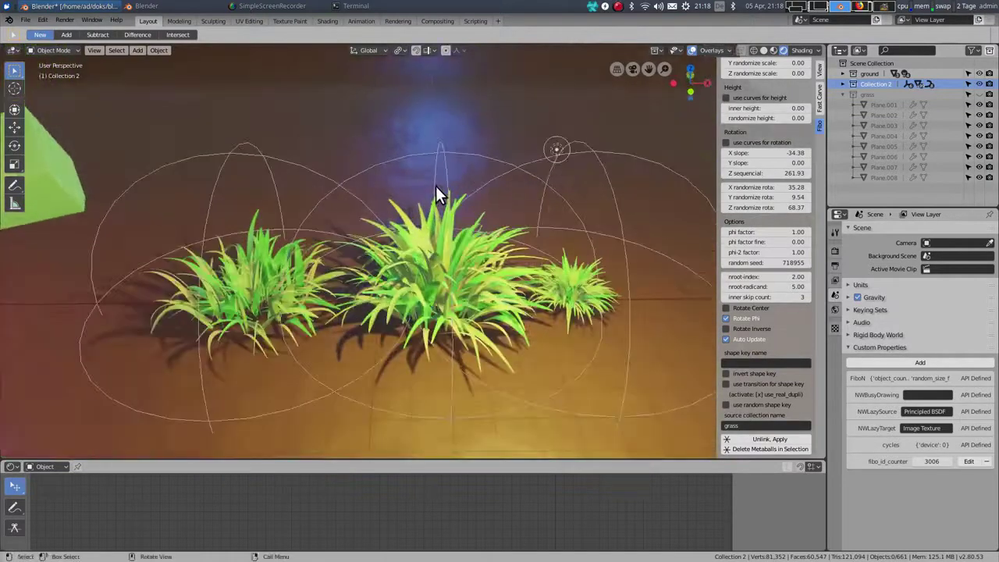